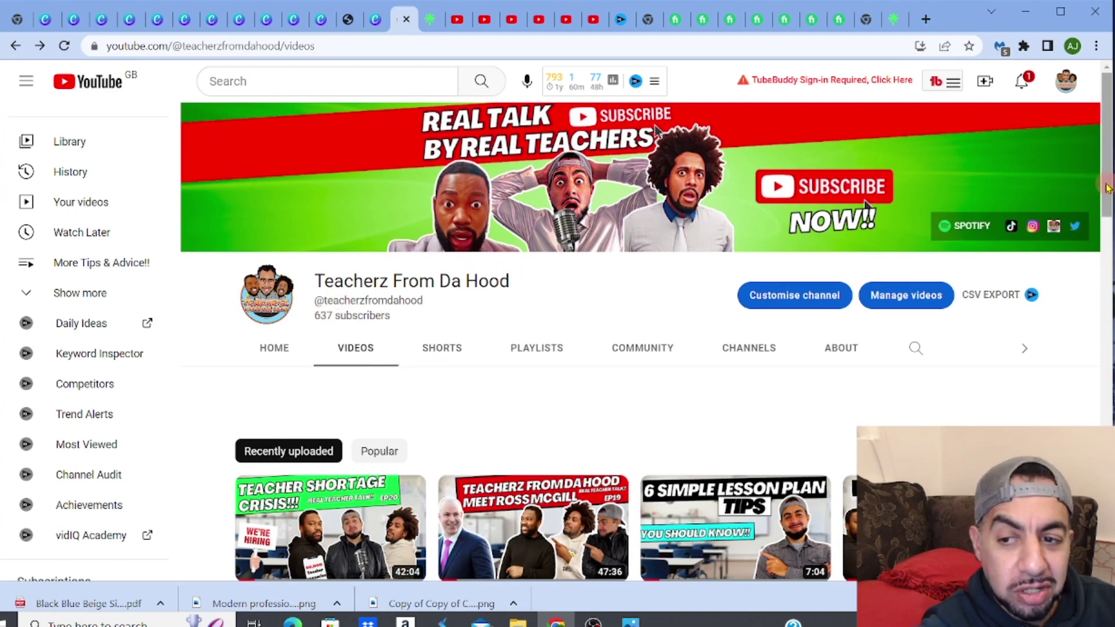
Open and pause the Teacher Shortage Crisis video.
scroll(1107, 186, "down", 3)
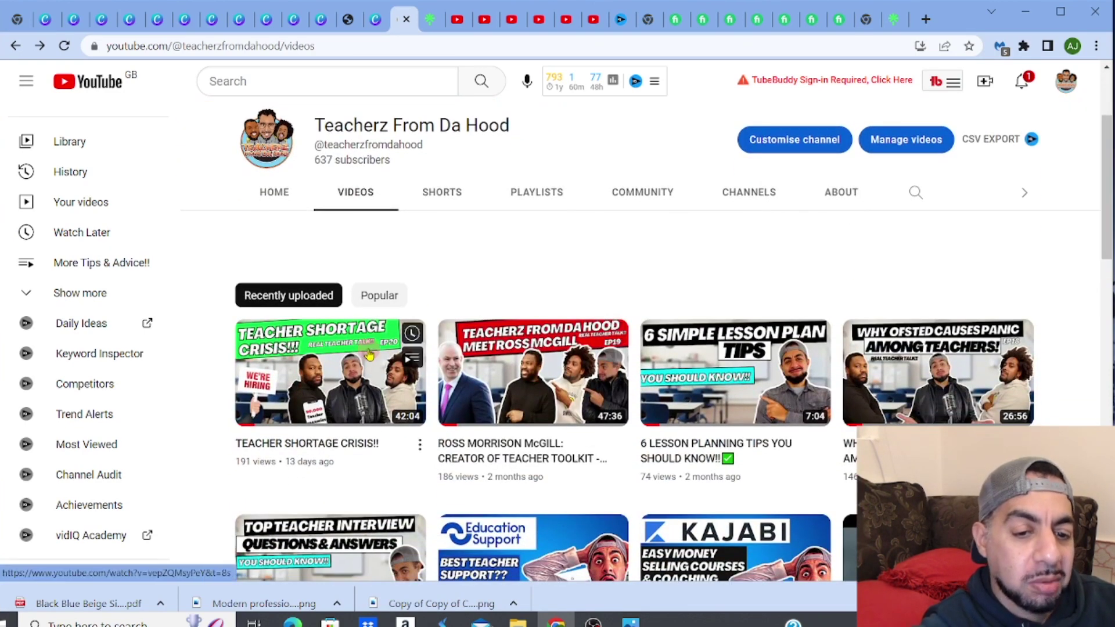
mouse_move(364, 353)
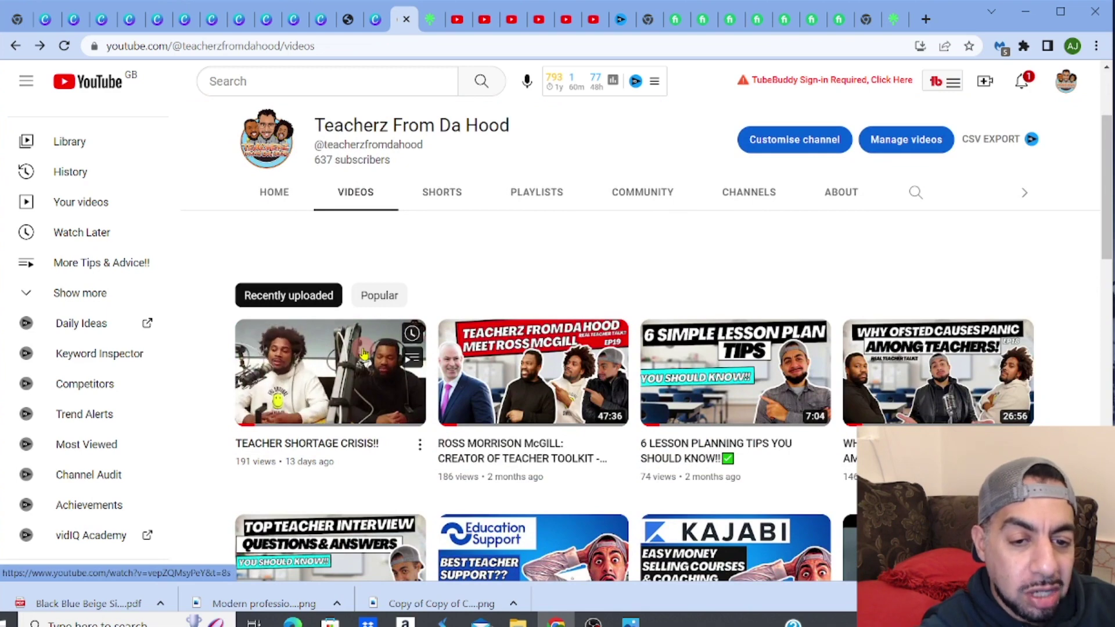
left_click(364, 353)
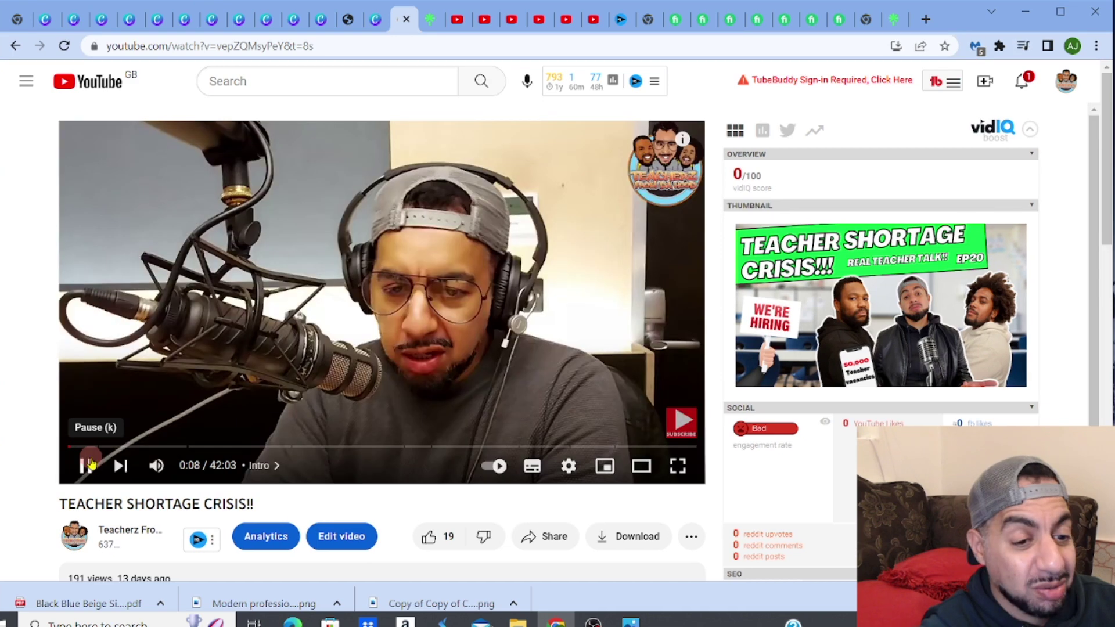
left_click(89, 465)
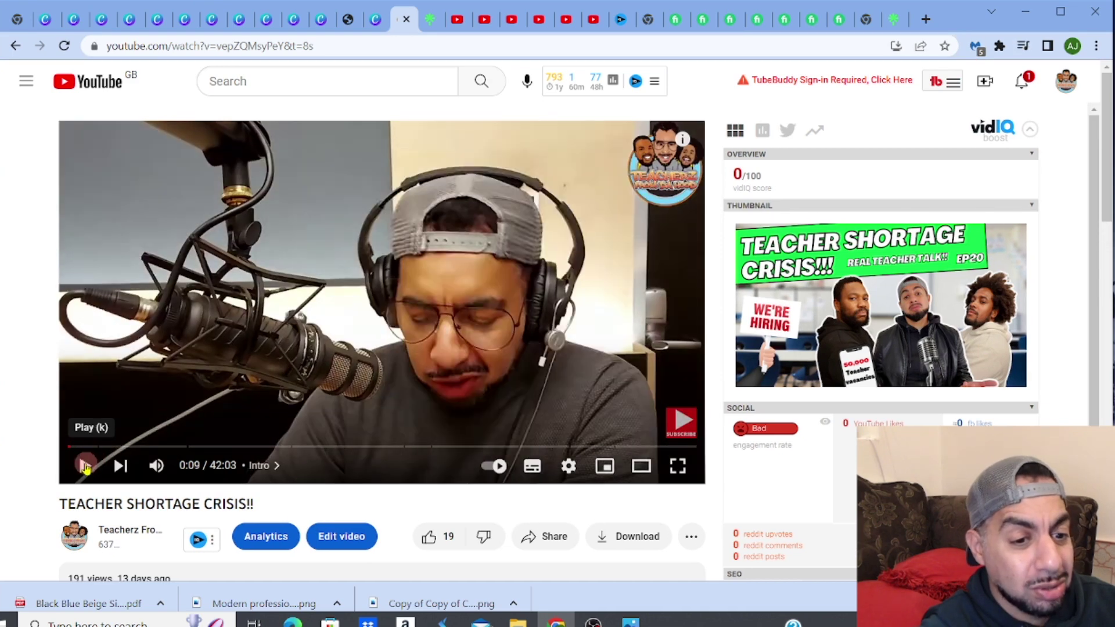
Expand the video's full description to reveal its resource links and presenter bios.
scroll(1110, 218, "down", 5)
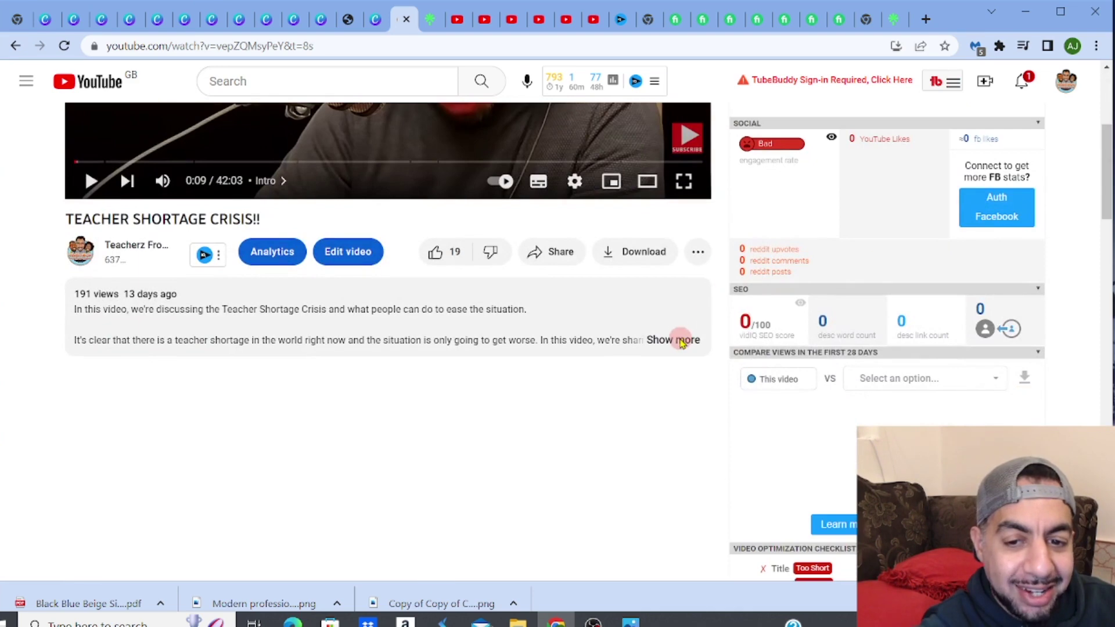
left_click(680, 341)
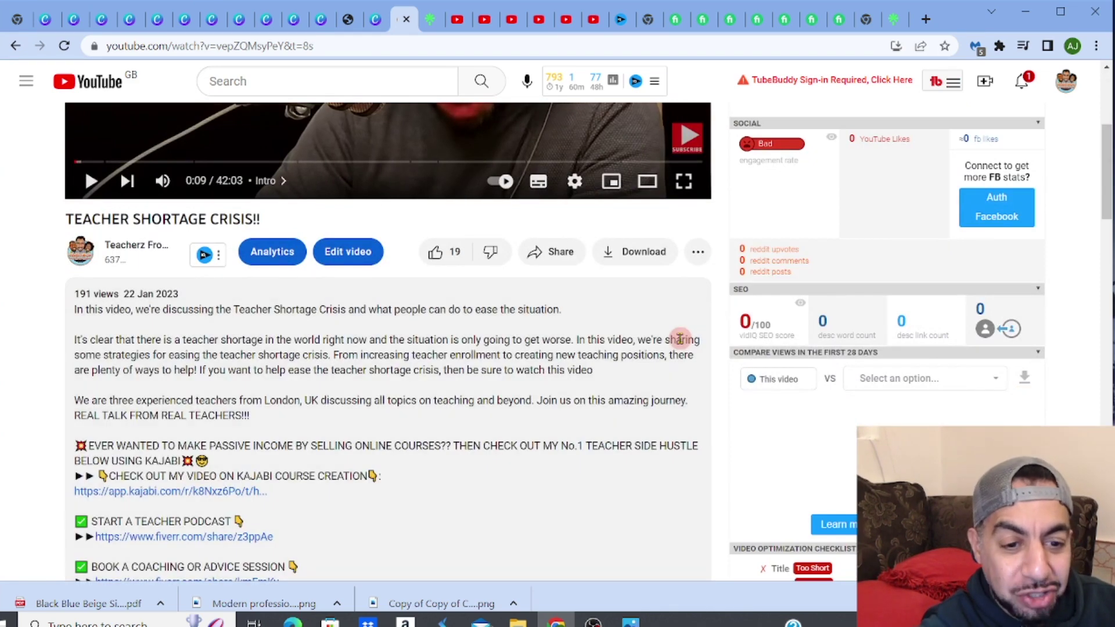
left_click_drag(1108, 154, 1110, 273)
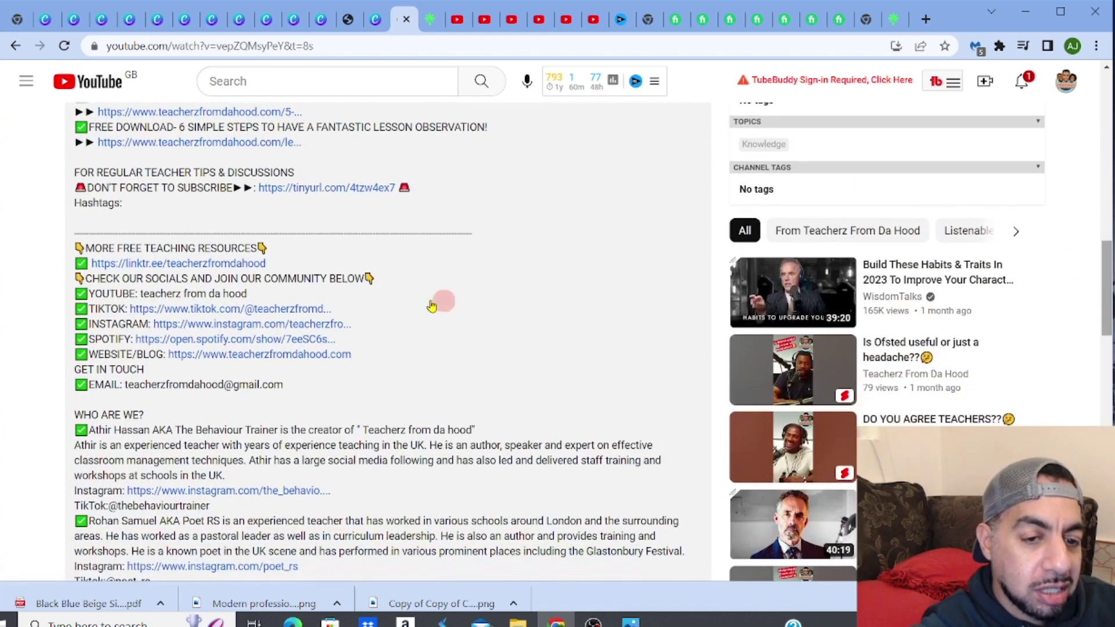
Open the channel's linktr.ee page and scroll through its link buttons and back up.
left_click(254, 265)
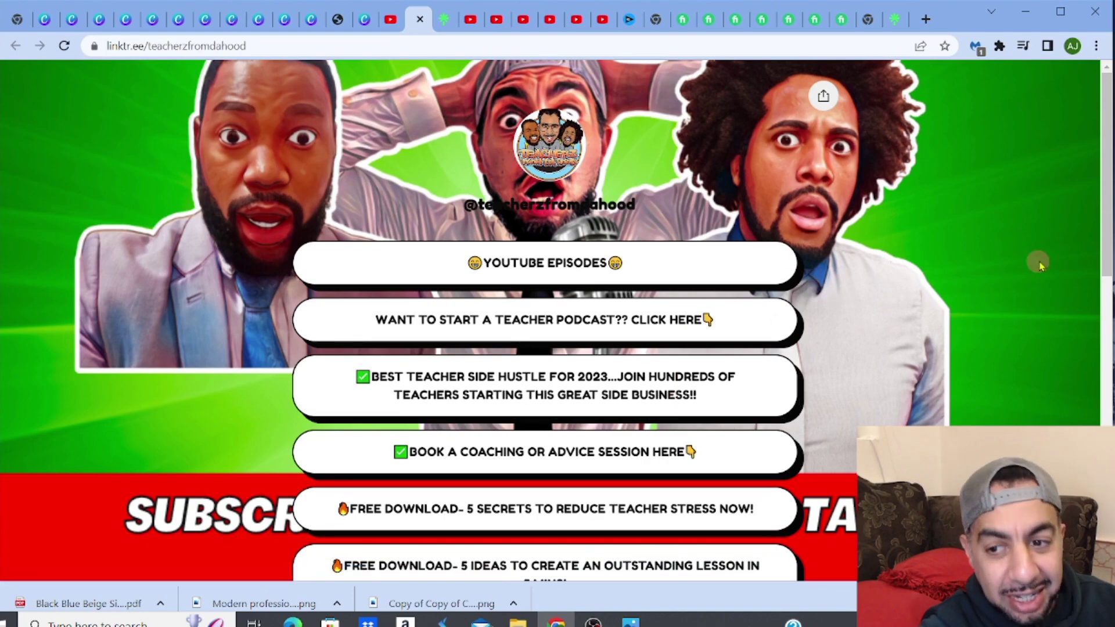
left_click_drag(1109, 261, 1108, 435)
scroll(259, 156, "up", 8)
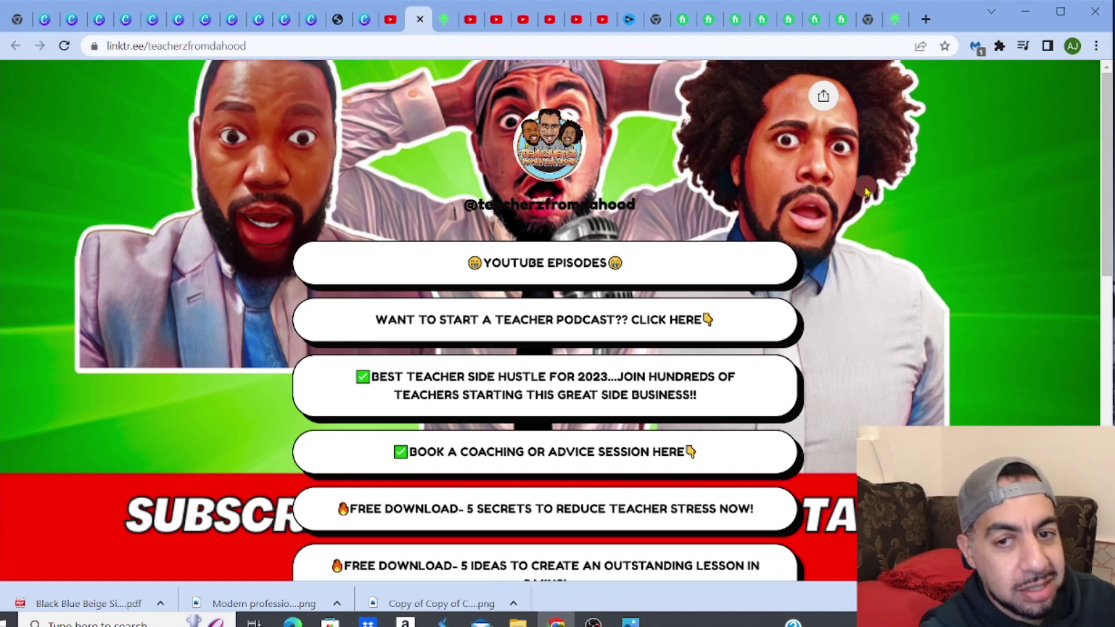
Switch to the Linktree admin tab and bring up its Appearance settings.
left_click(895, 24)
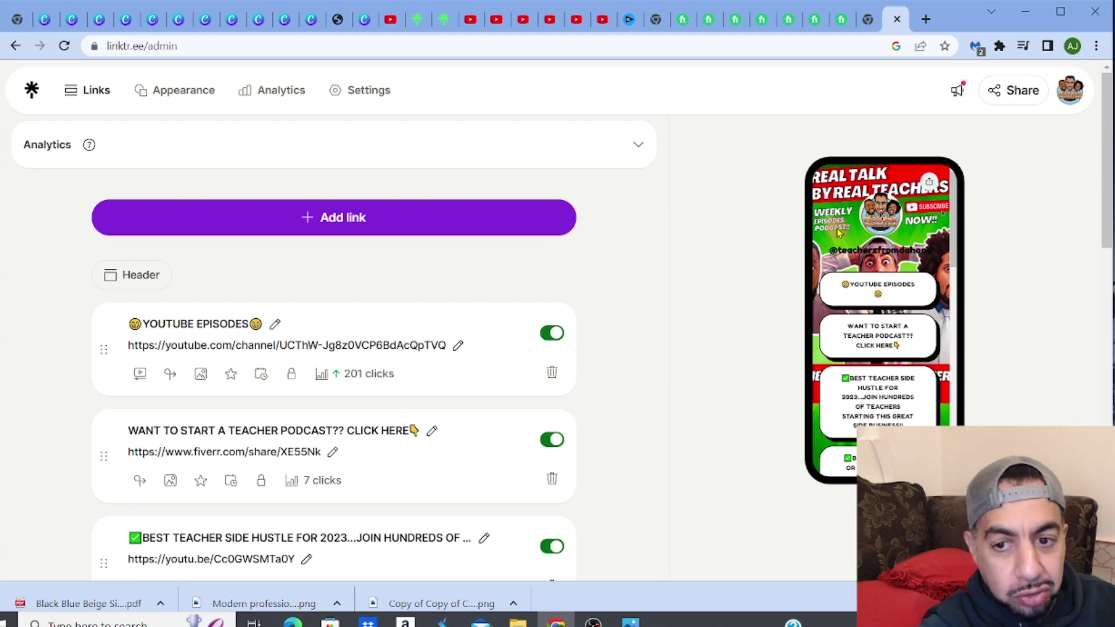
left_click(184, 97)
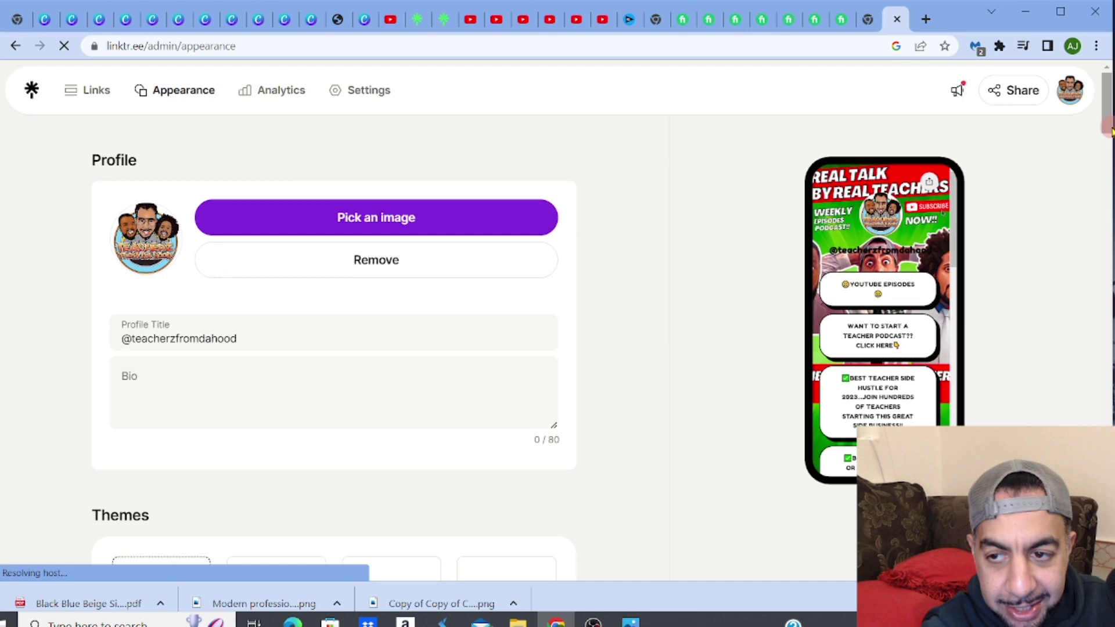
Scroll through the Themes grid, such as Custom, Pebble Blue, Pebble Yellow and Pebble Pink.
left_click_drag(1110, 129, 1105, 161)
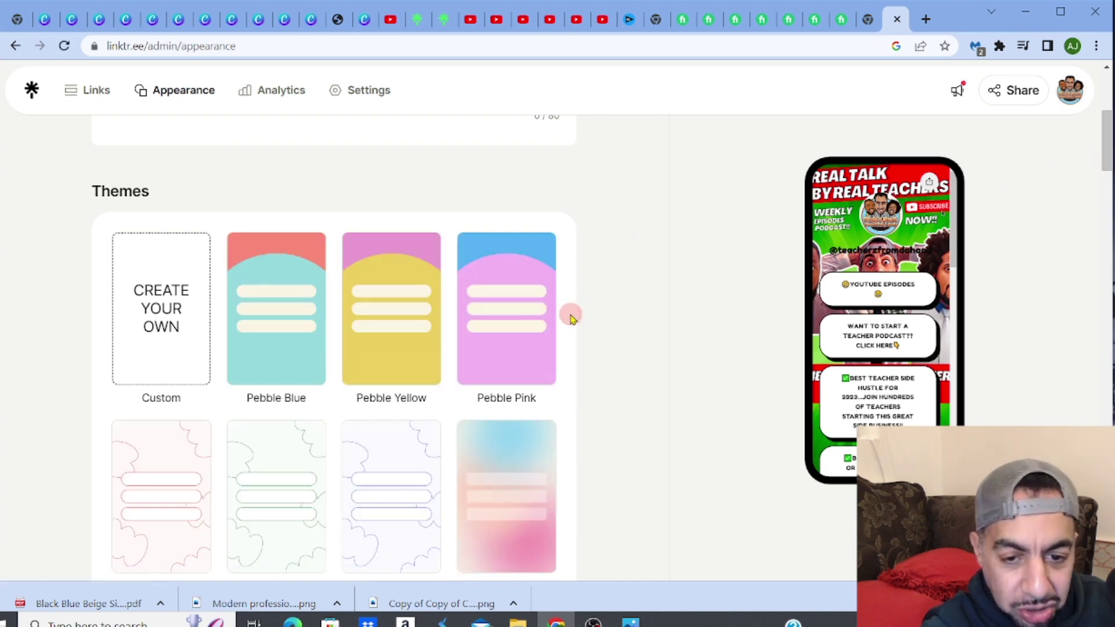
mouse_move(1106, 152)
left_mouse_down()
mouse_move(1108, 354)
mouse_move(1107, 226)
mouse_move(1086, 145)
left_mouse_up()
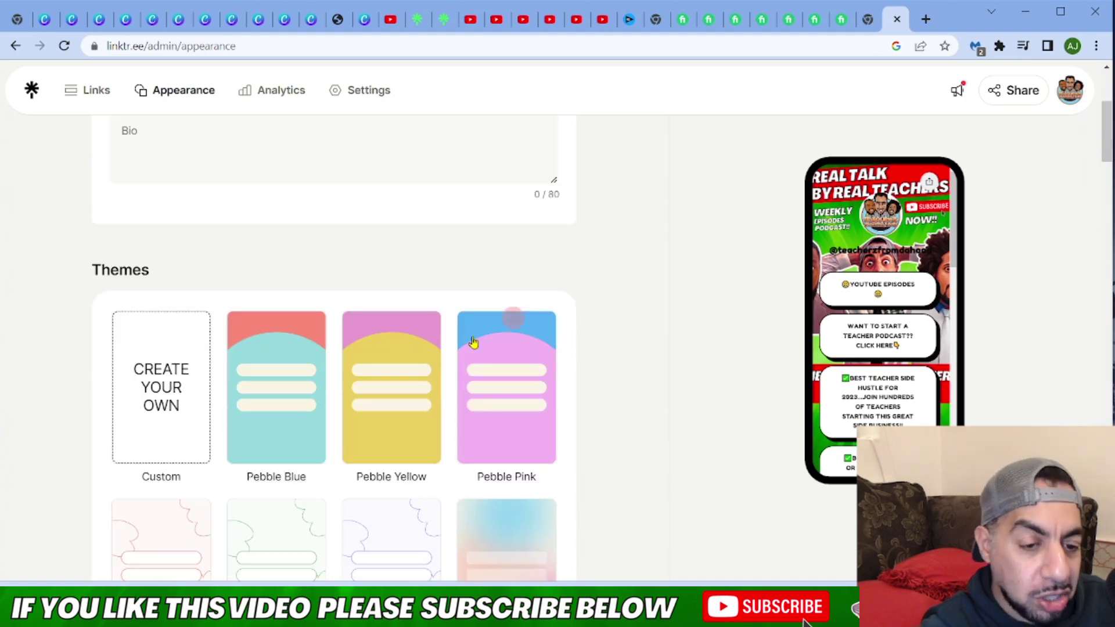
Search Canva for 'linktree' and choose the Linktree Background 1920 × 1280 px suggestion.
left_click(258, 19)
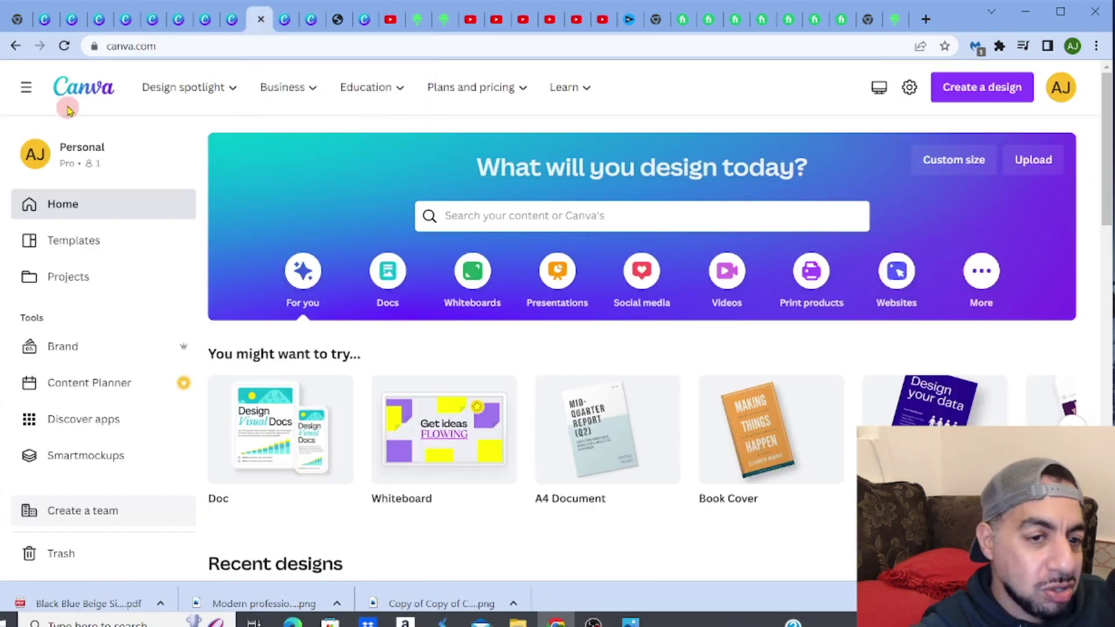
left_click(504, 216)
type("link")
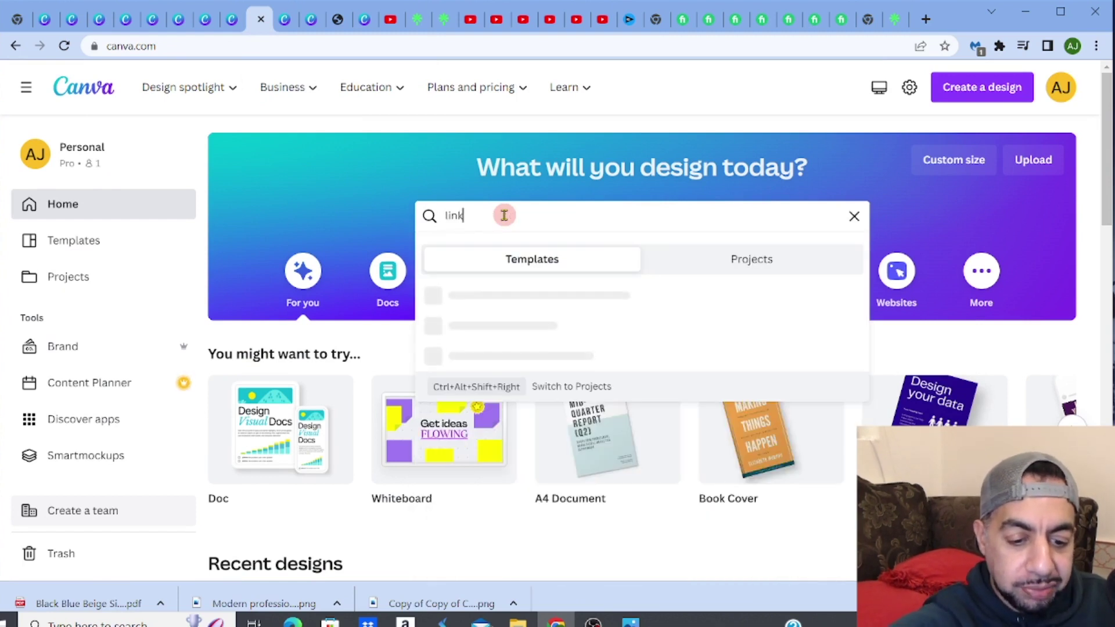
type("tree")
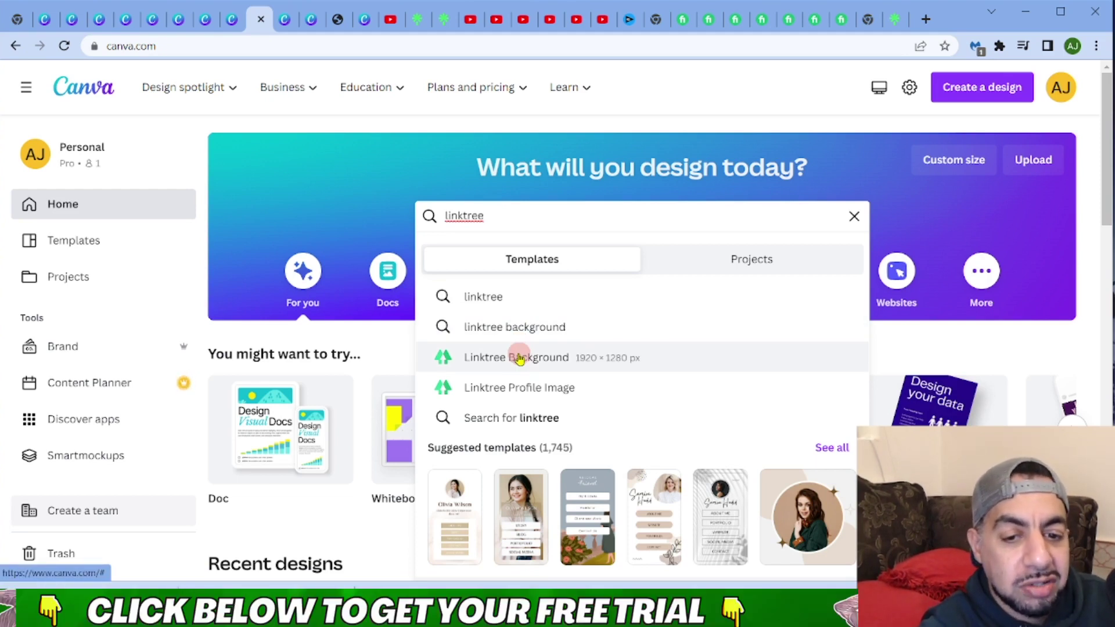
left_click(519, 358)
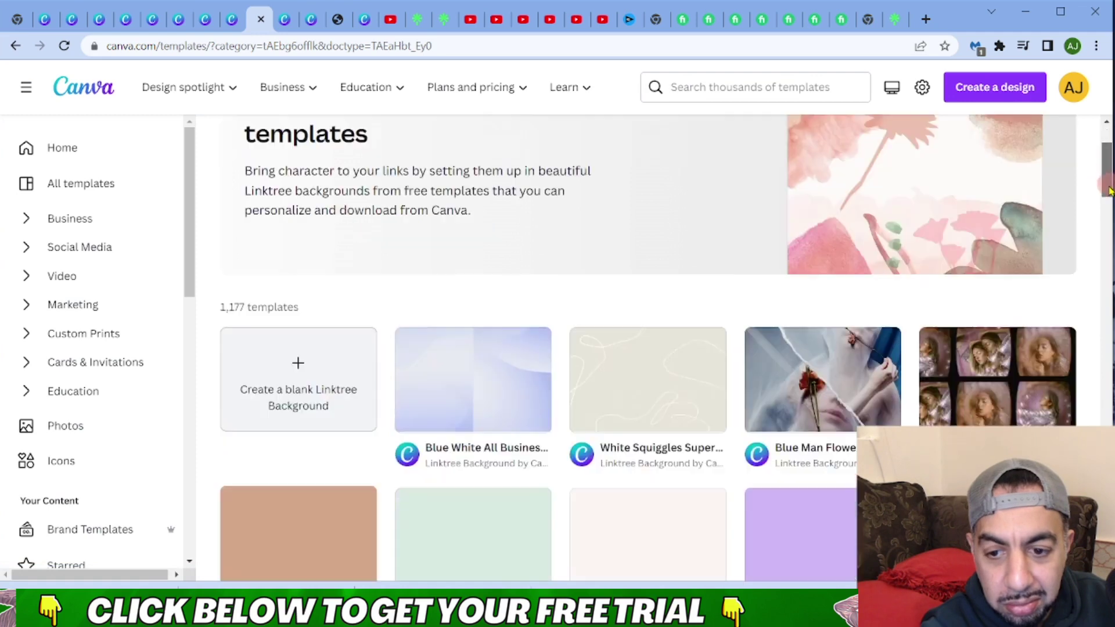
Search templates again for 'linktree' and browse the 1,745 Linktree template results.
left_click_drag(1107, 171, 1091, 107)
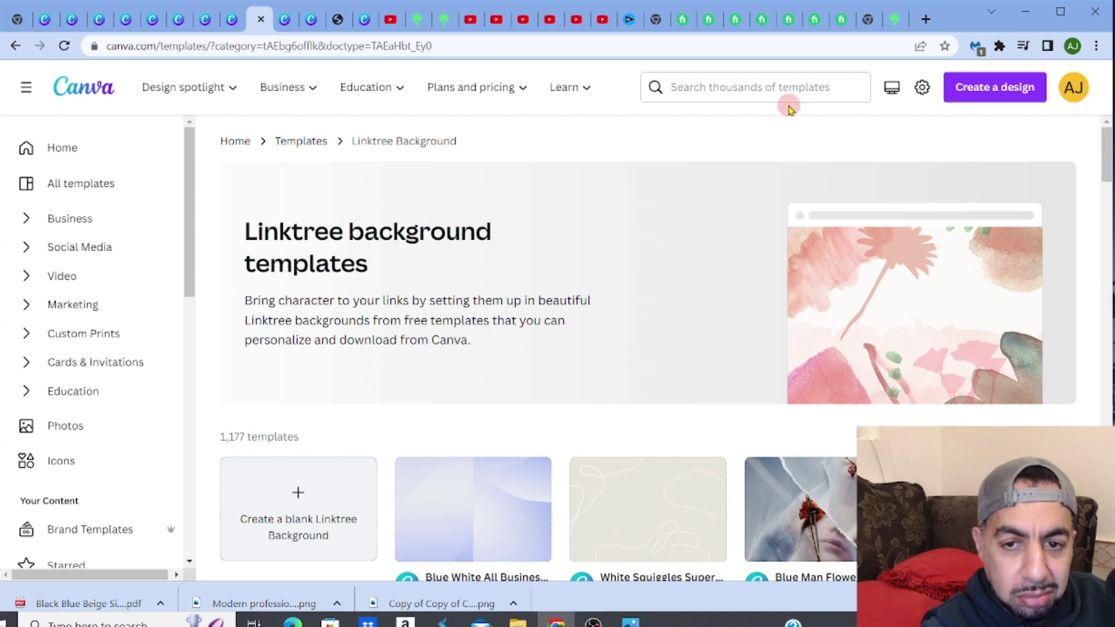
left_click(771, 87)
type("link")
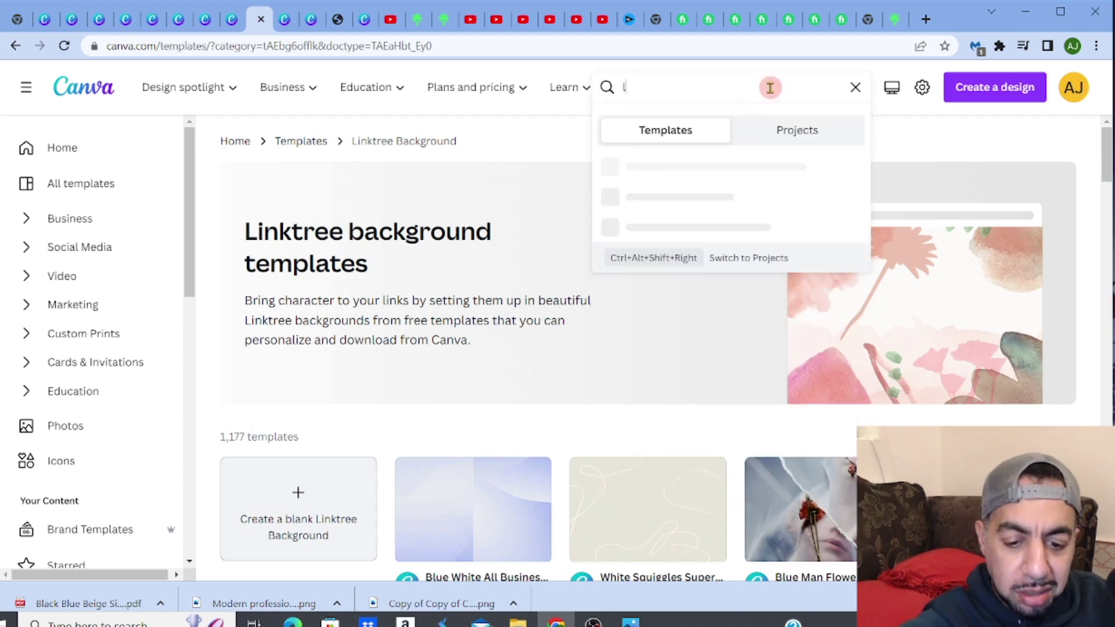
type("tree")
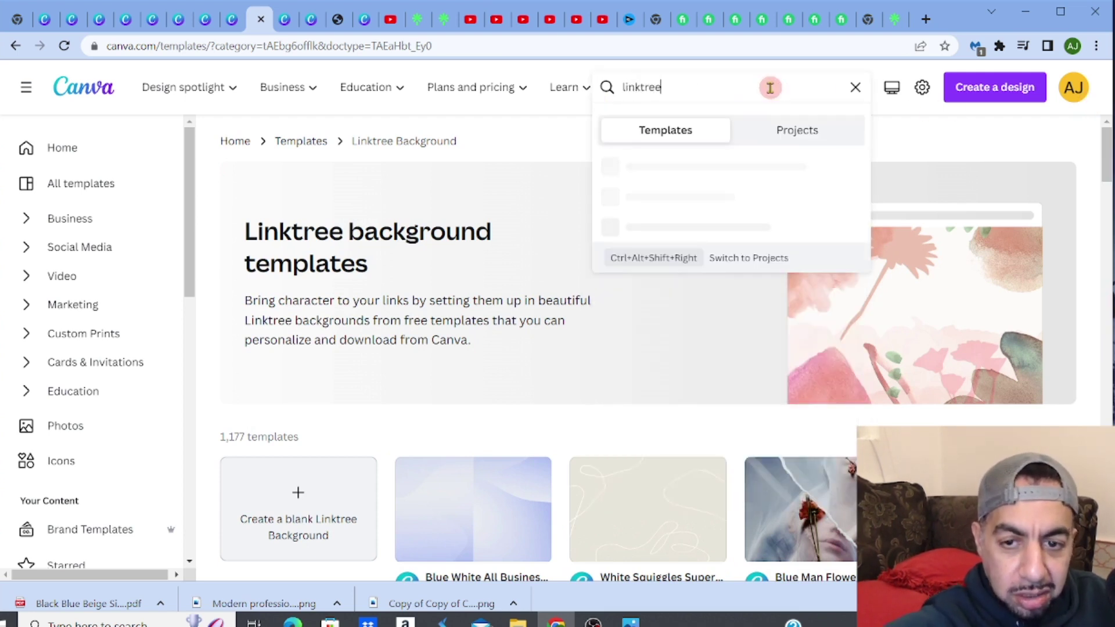
key("Return")
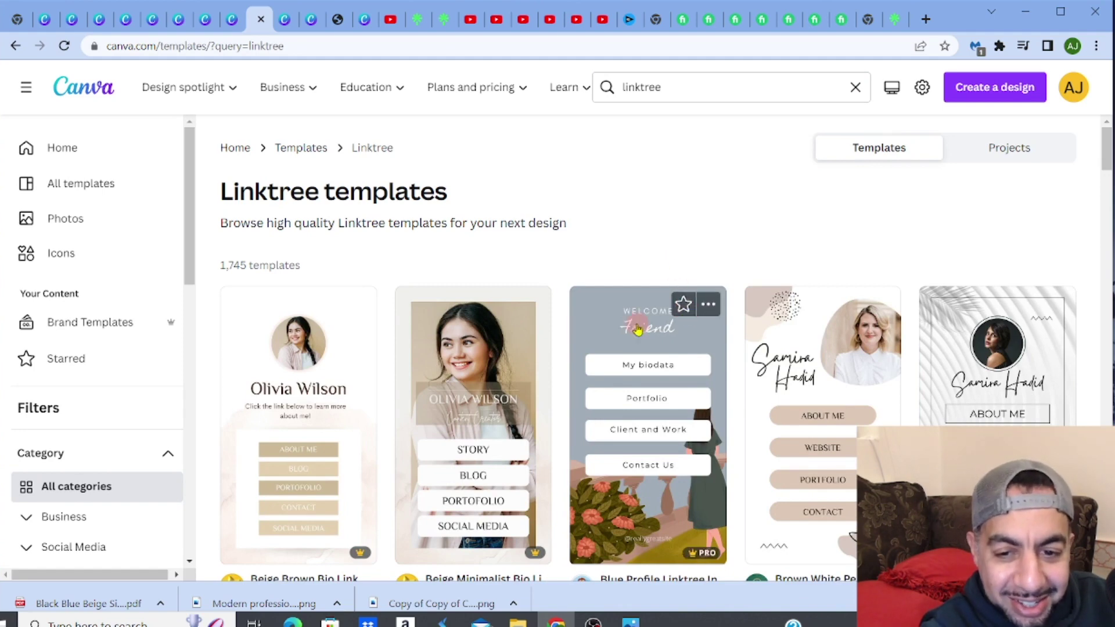
mouse_move(1107, 165)
left_mouse_down()
mouse_move(1110, 197)
mouse_move(1106, 172)
left_mouse_up()
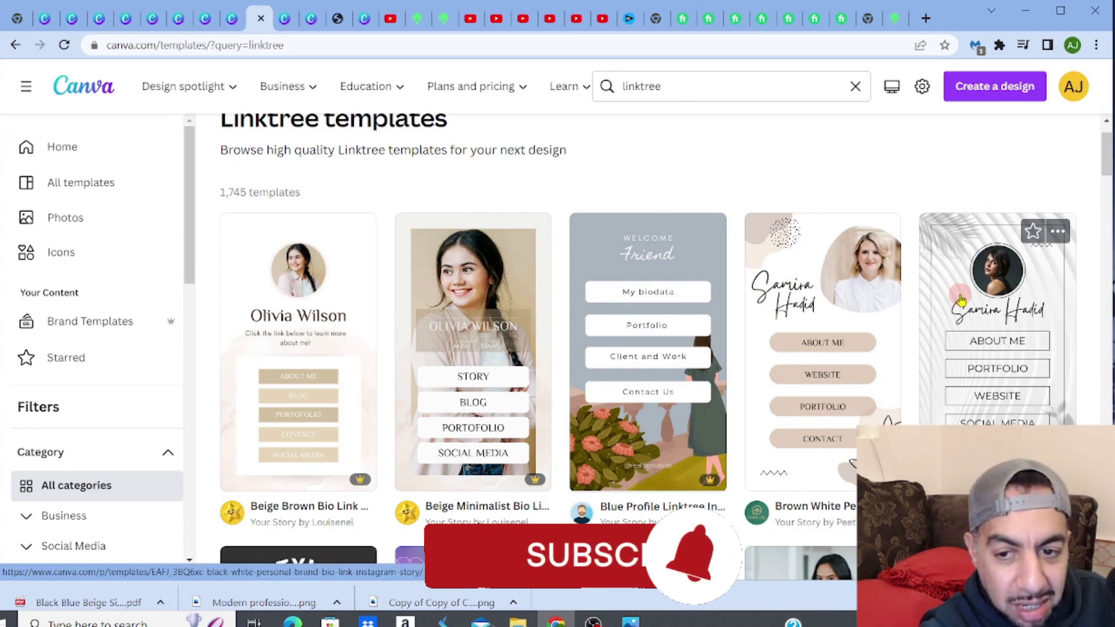
Open the Blue Profile Linktree Interface Story template as an editable design.
left_click(654, 262)
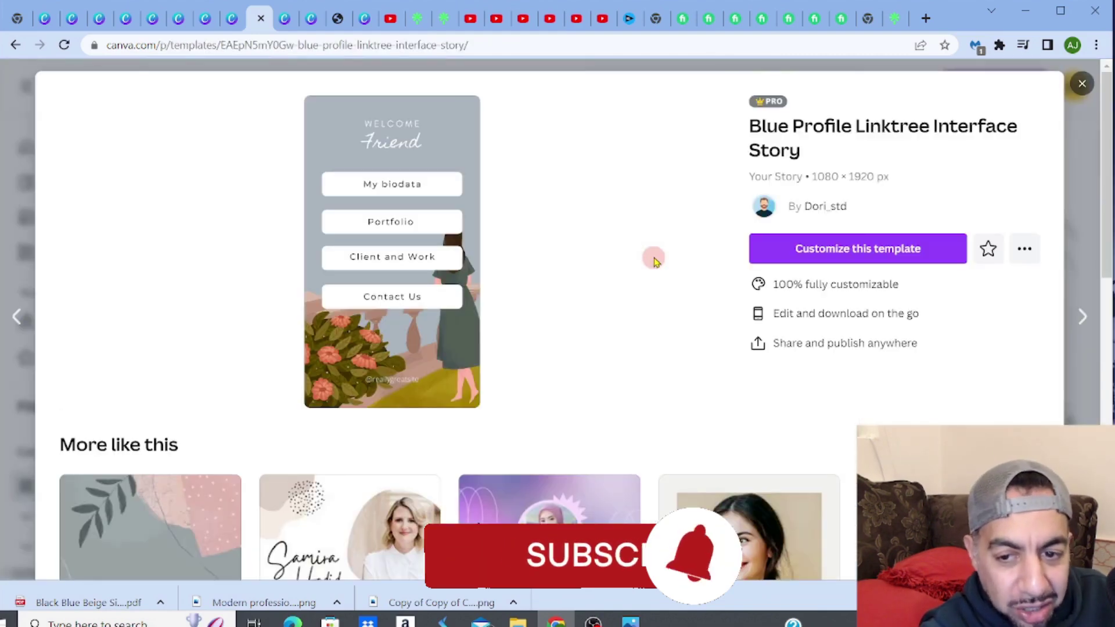
left_click(798, 250)
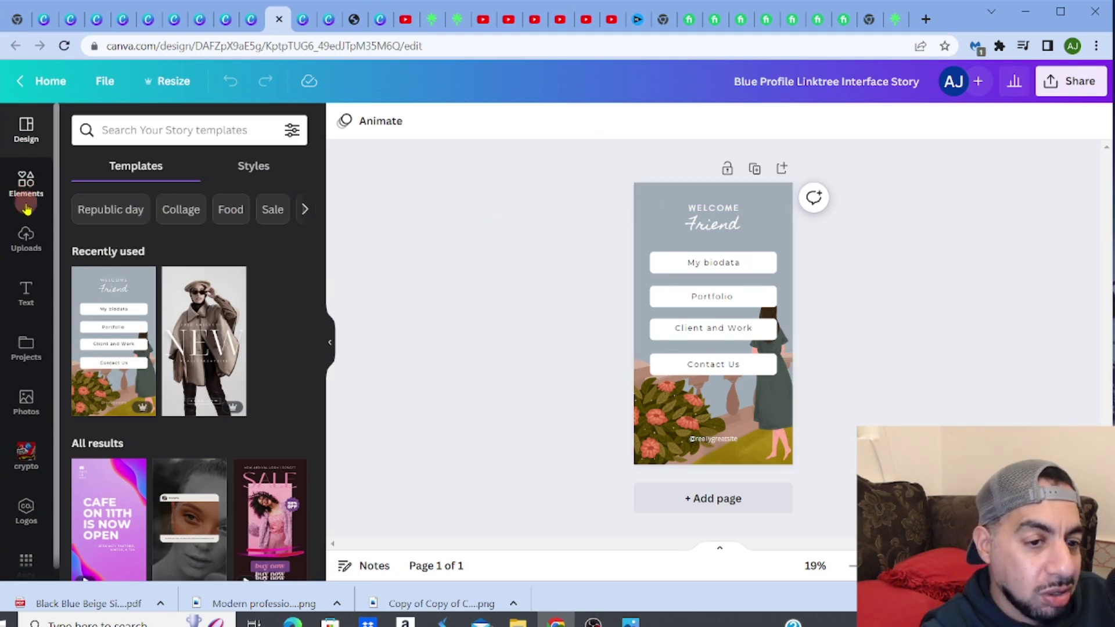
Add the uploaded leather-jacket photo to the story page.
left_click(27, 235)
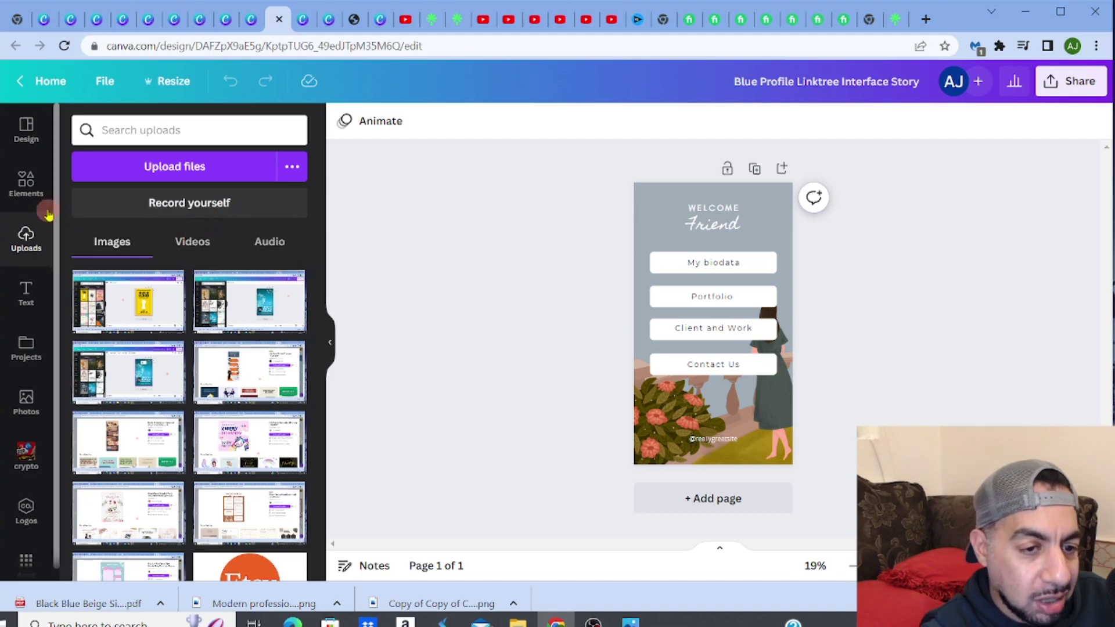
left_click(29, 194)
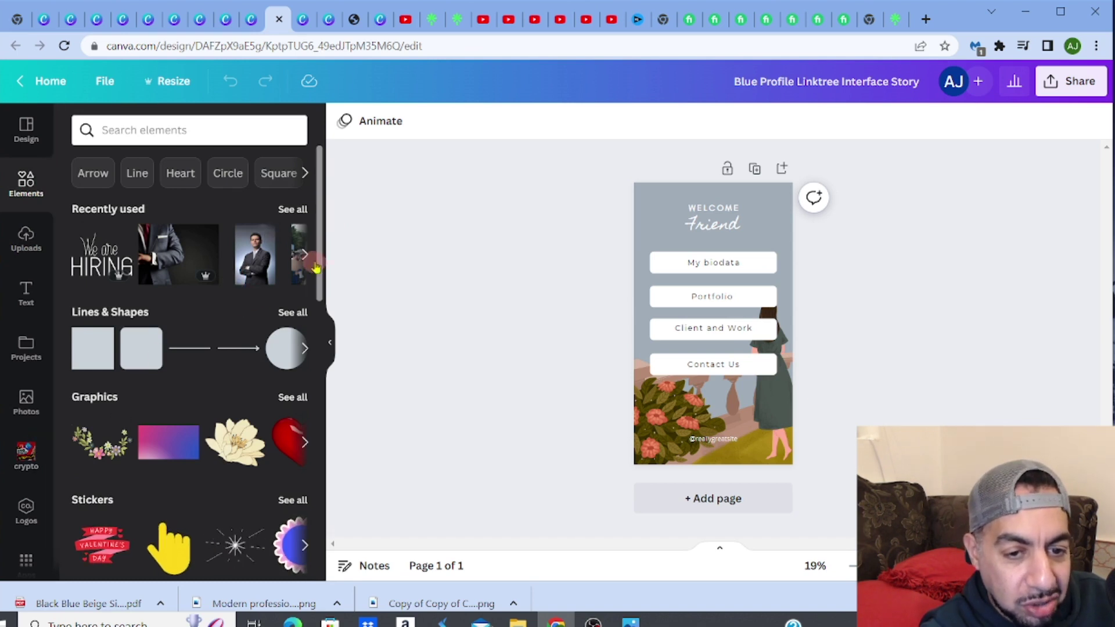
left_click_drag(318, 261, 318, 521)
scroll(294, 283, "up", 2)
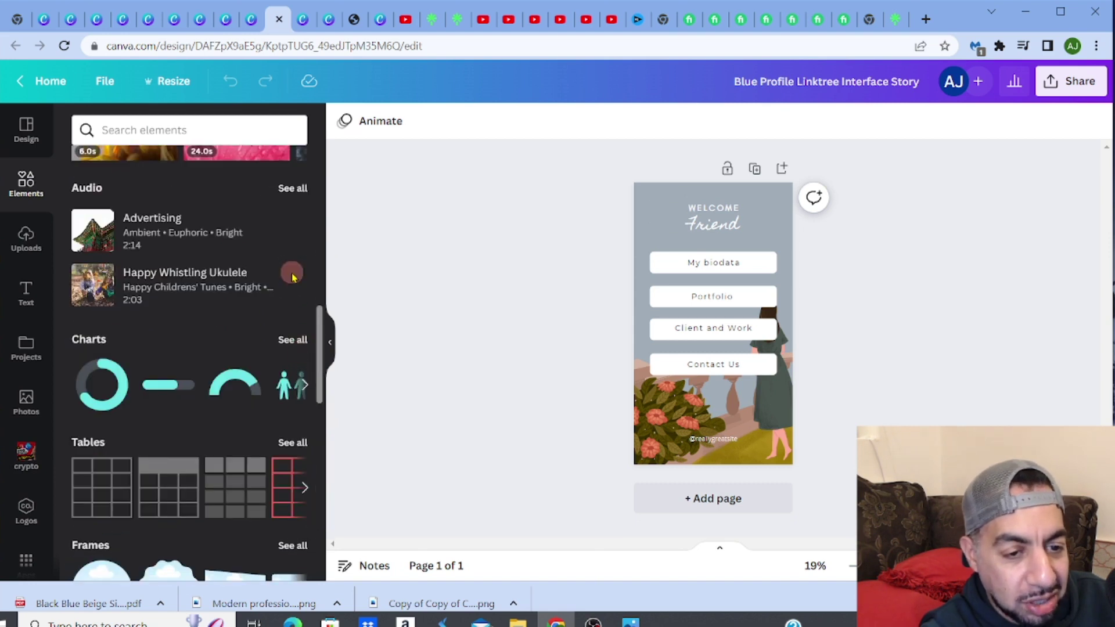
scroll(292, 277, "up", 15)
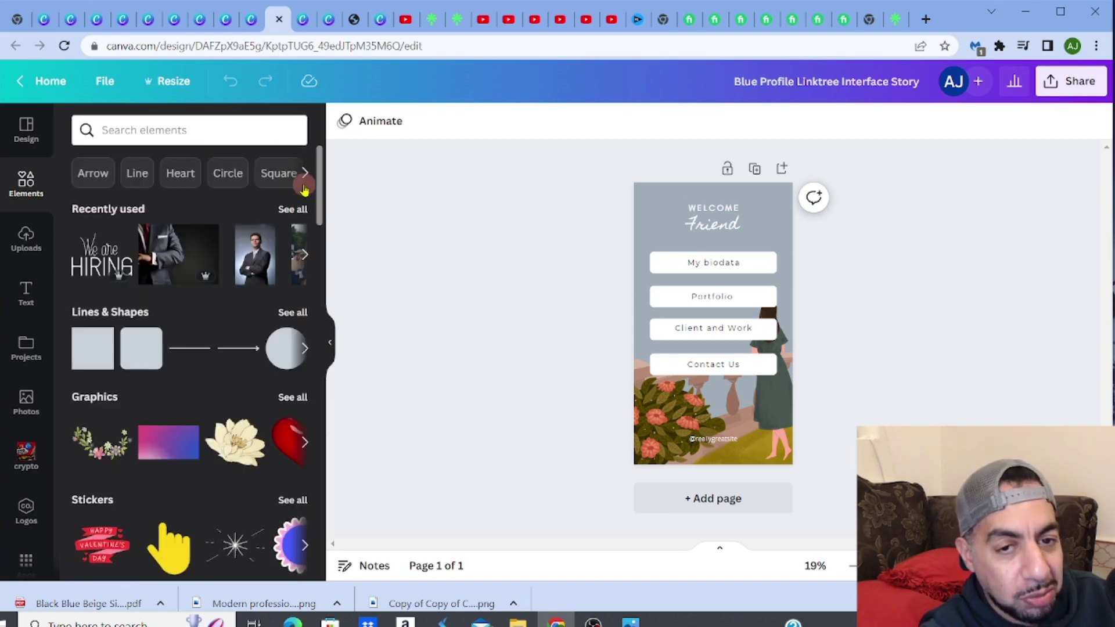
mouse_move(321, 188)
left_mouse_down()
mouse_move(321, 334)
mouse_move(316, 189)
left_mouse_up()
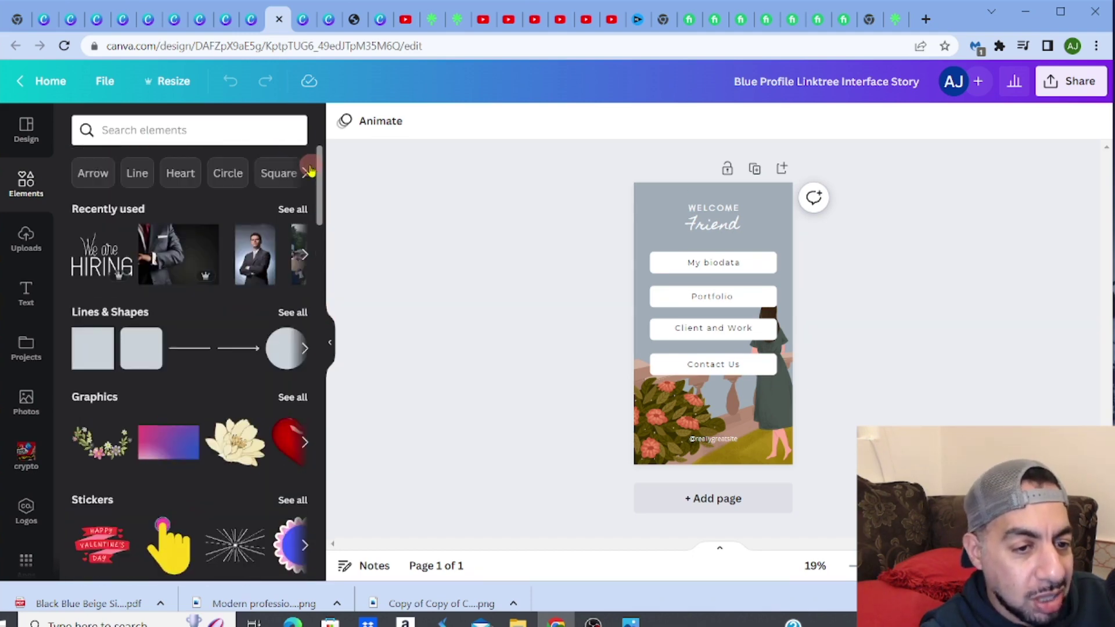
left_click(32, 237)
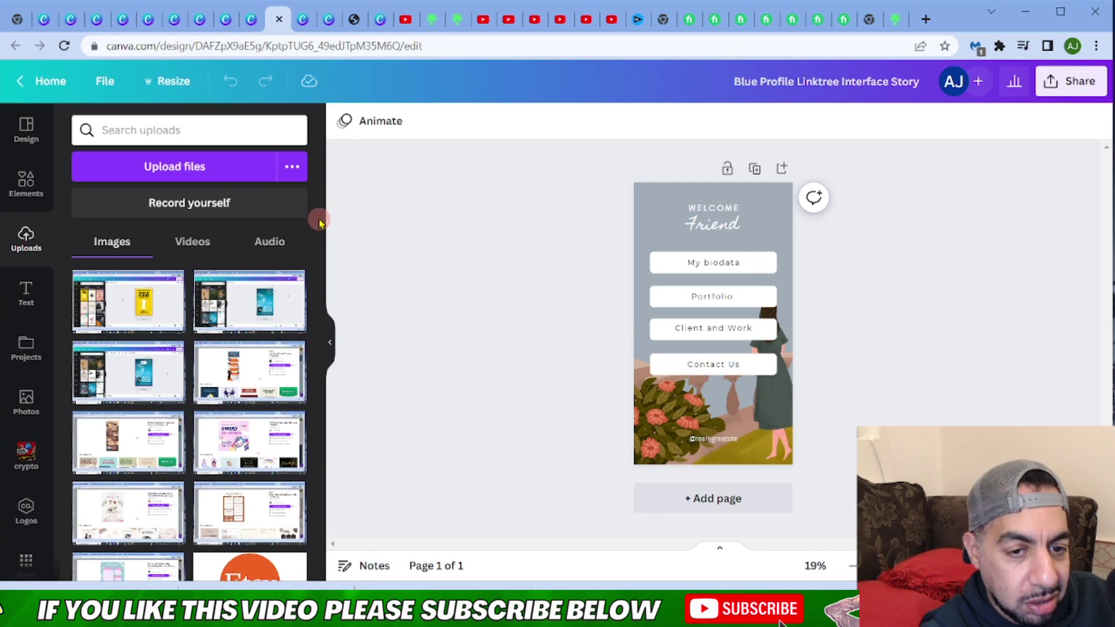
left_click_drag(319, 304, 319, 462)
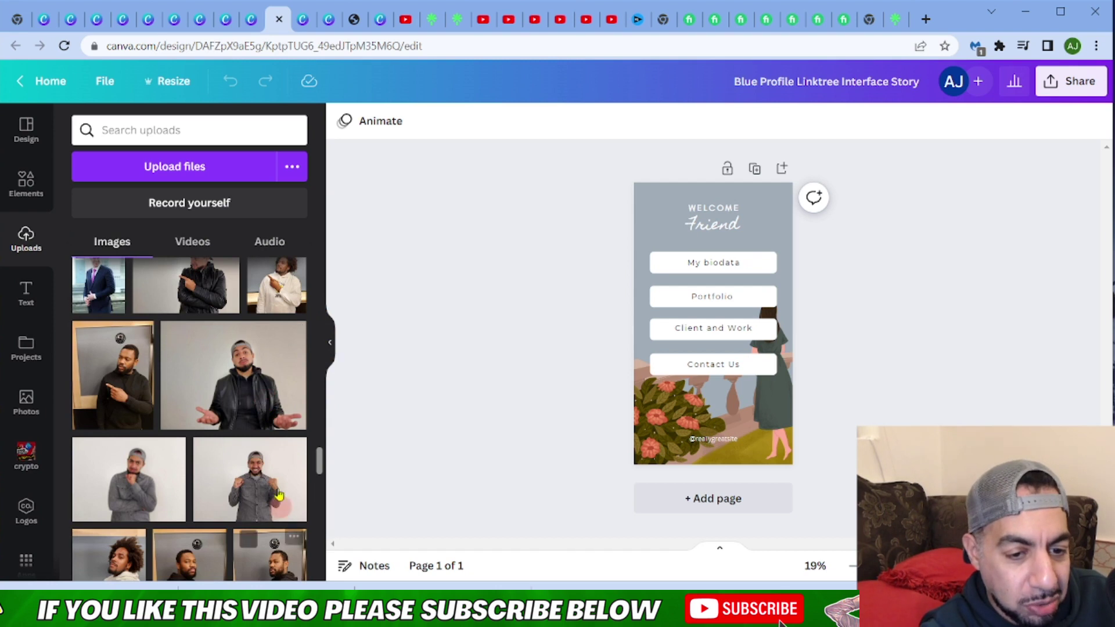
left_click(256, 393)
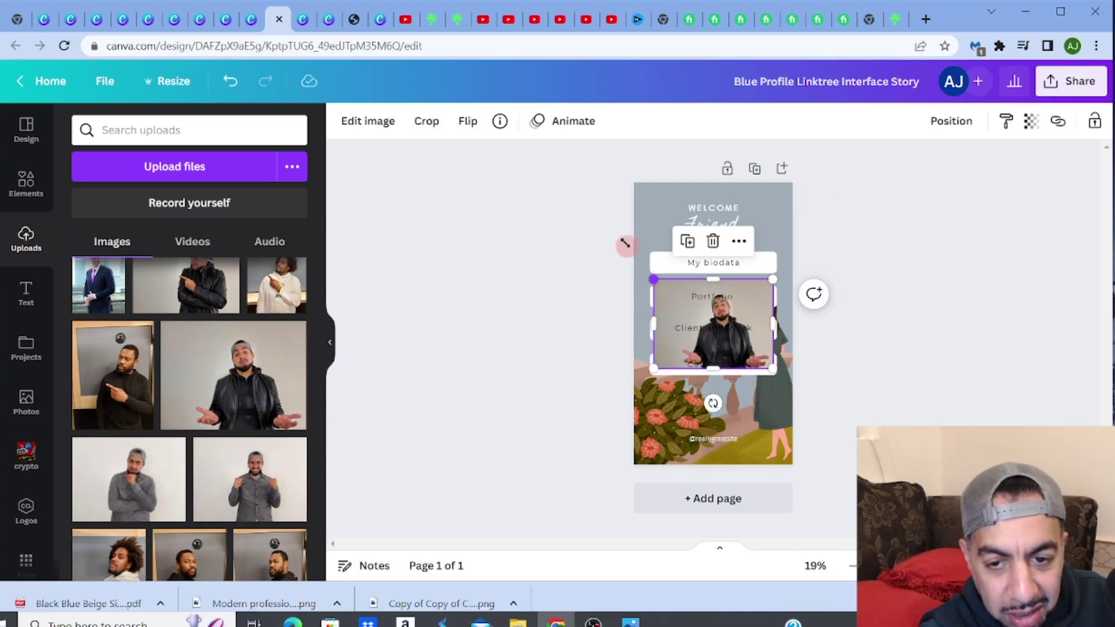
Enlarge the photo to cover the whole page and centre the face.
left_click_drag(625, 243, 603, 185)
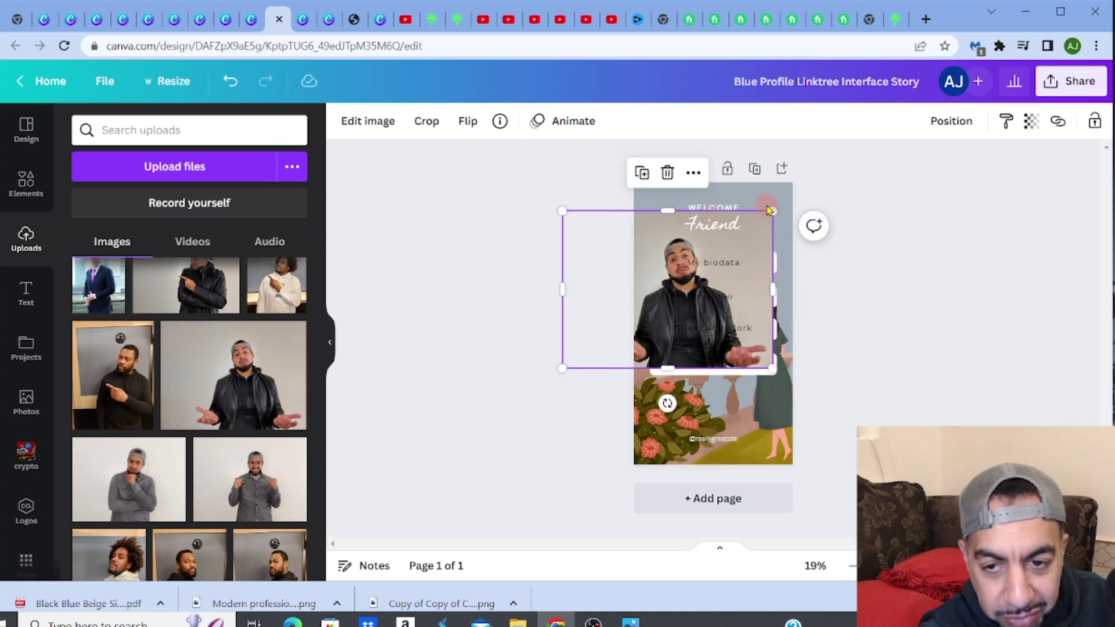
left_click_drag(780, 204, 816, 178)
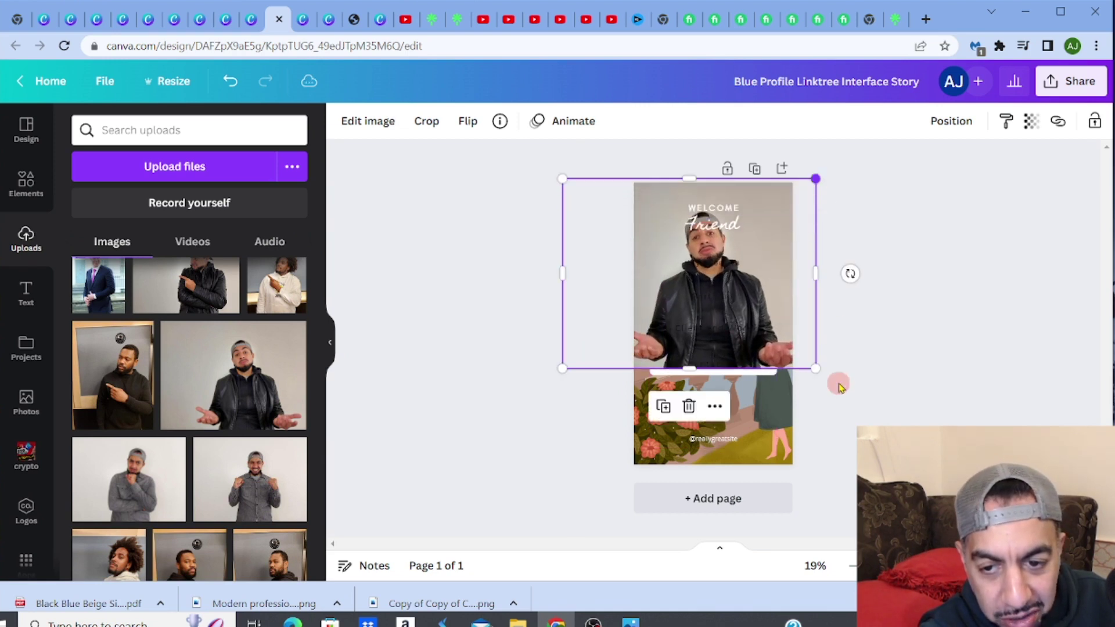
left_click_drag(816, 368, 972, 485)
left_click_drag(663, 410, 586, 397)
left_click(974, 339)
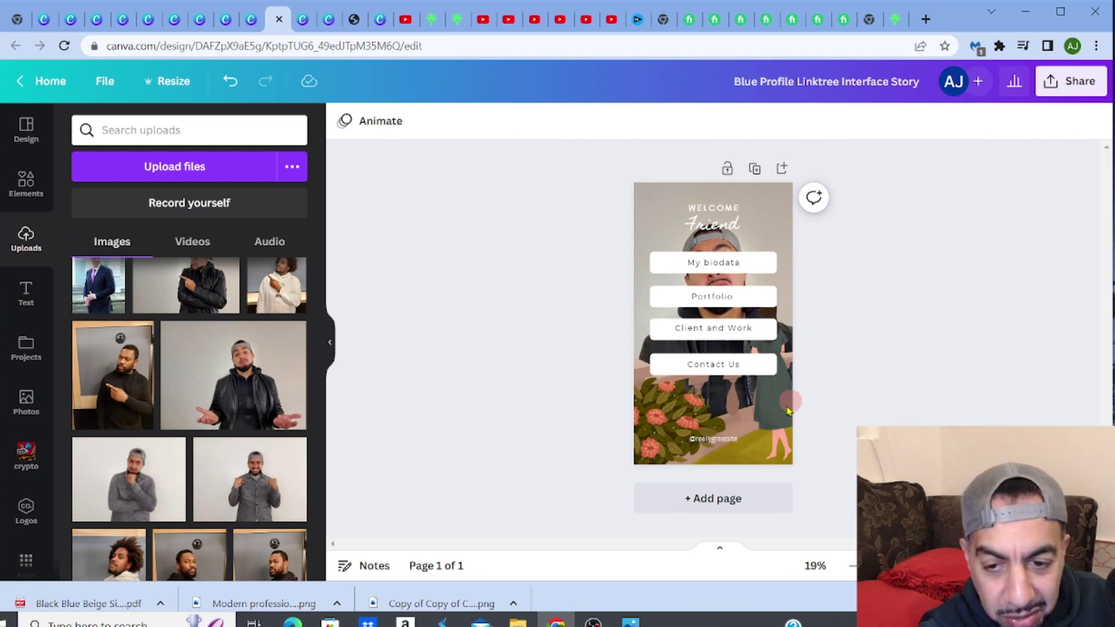
Delete the flower illustration, railing photo and olive shape at the page bottom.
left_click(775, 418)
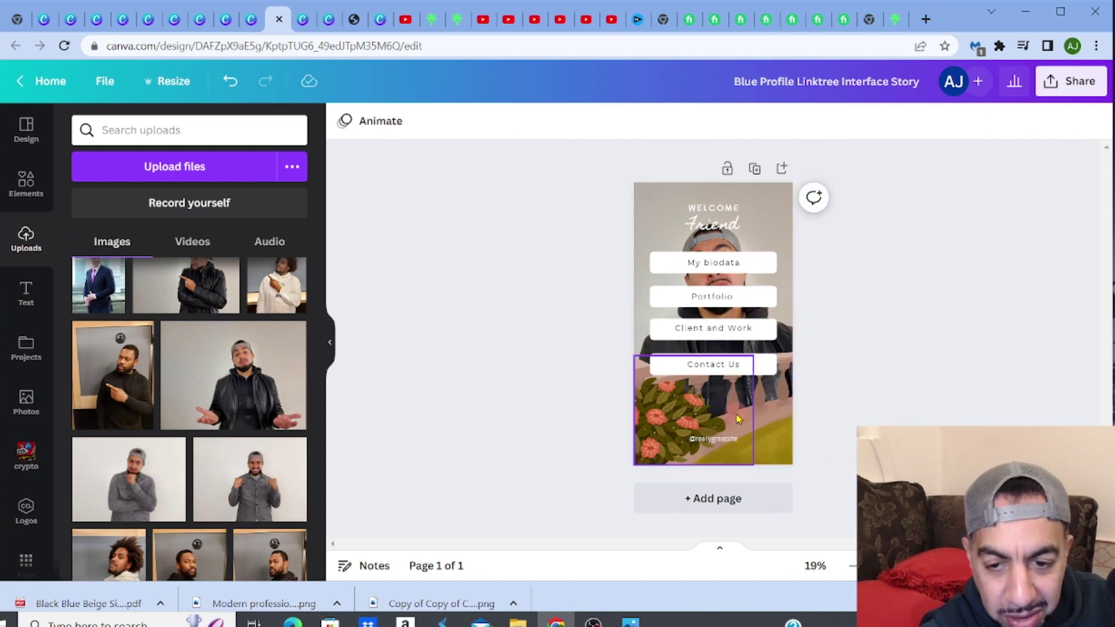
left_click(737, 418)
key("Delete")
left_click(769, 426)
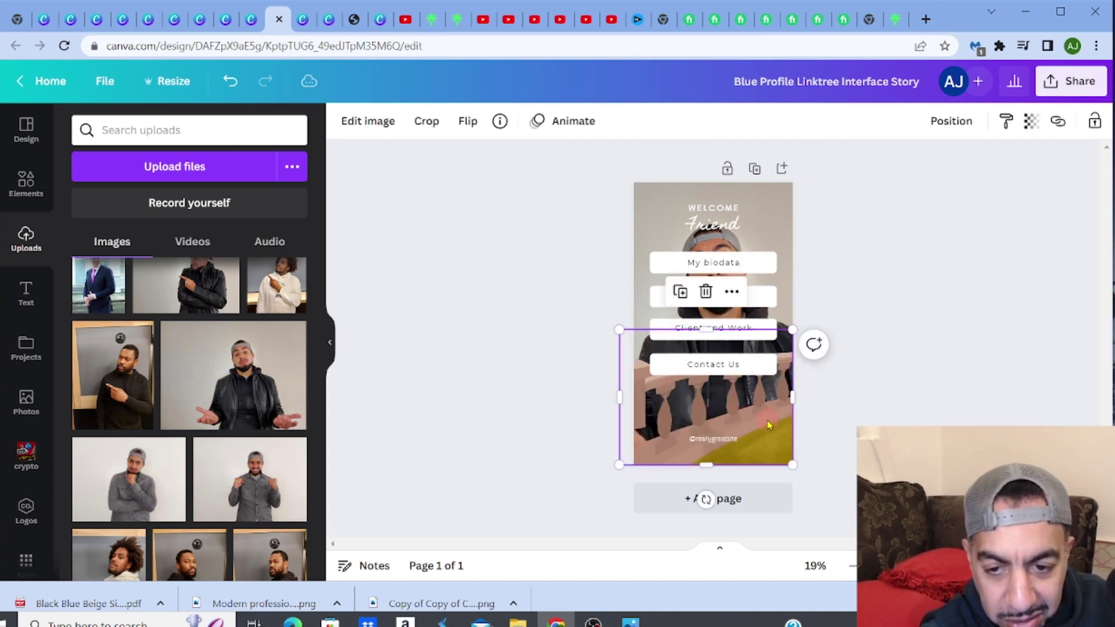
key("Delete")
left_click(768, 426)
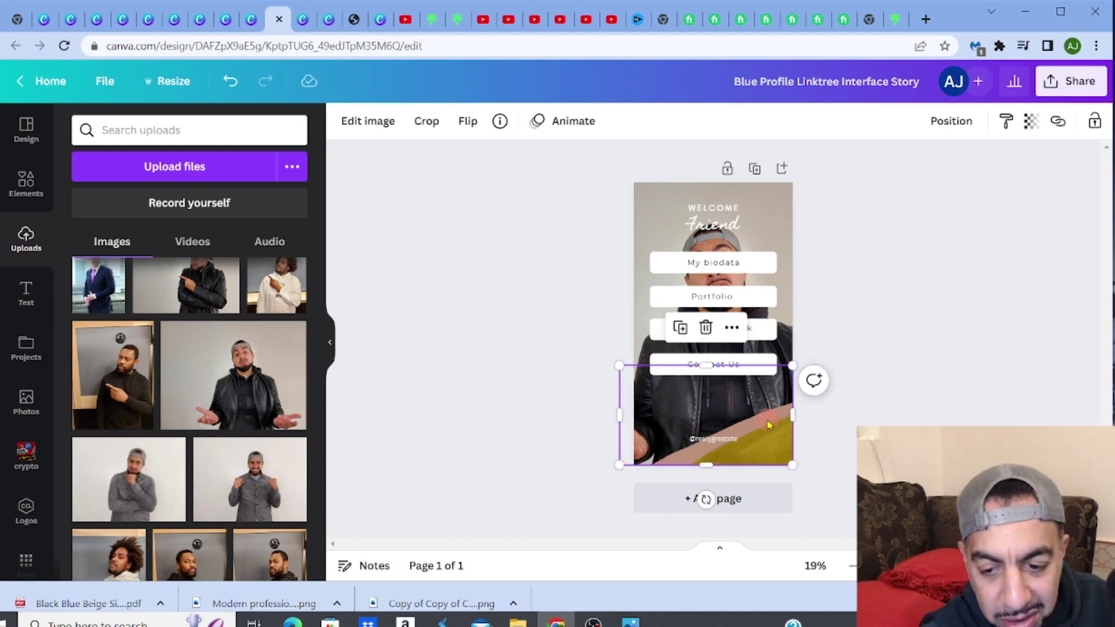
key("Delete")
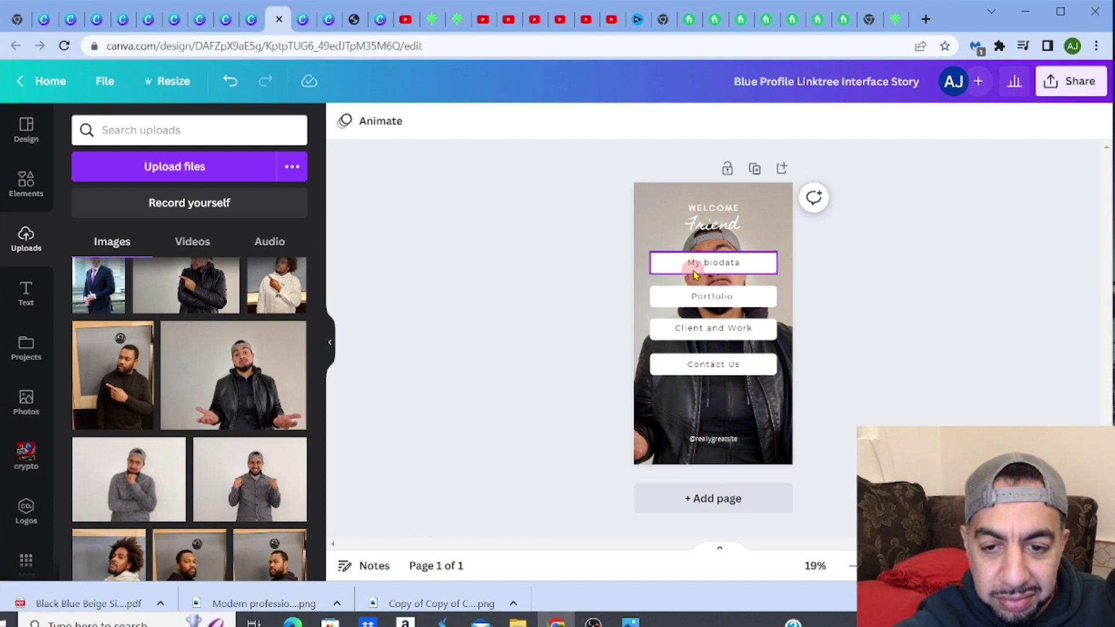
Remove the white link-button boxes and their Client and Work text.
left_click_drag(692, 269, 706, 299)
key("Delete")
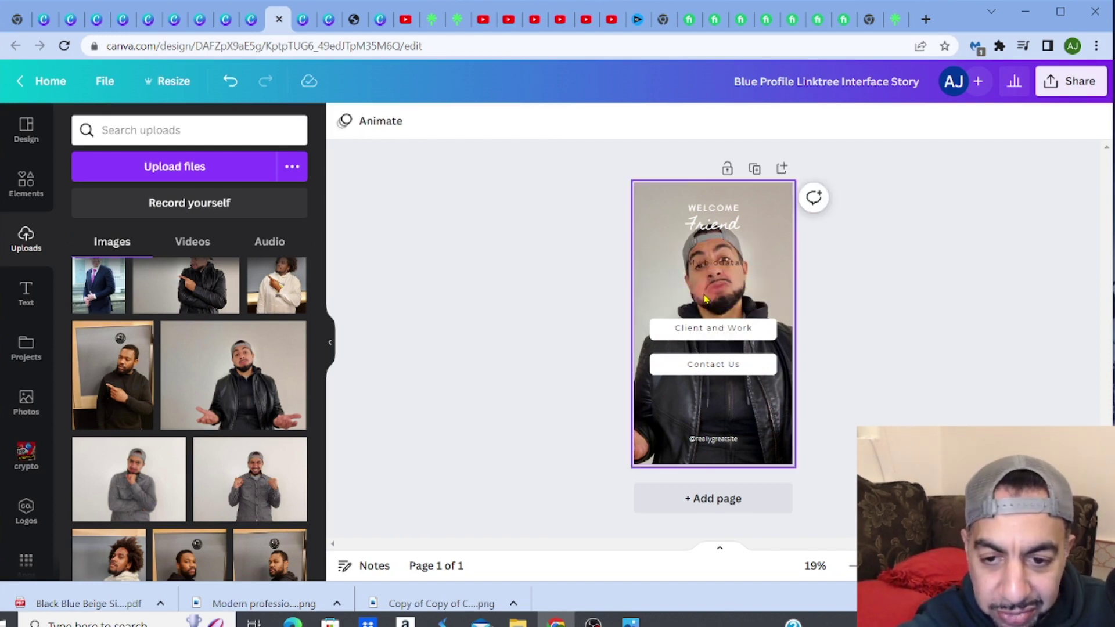
left_click(711, 327)
key("Delete")
left_click(714, 331)
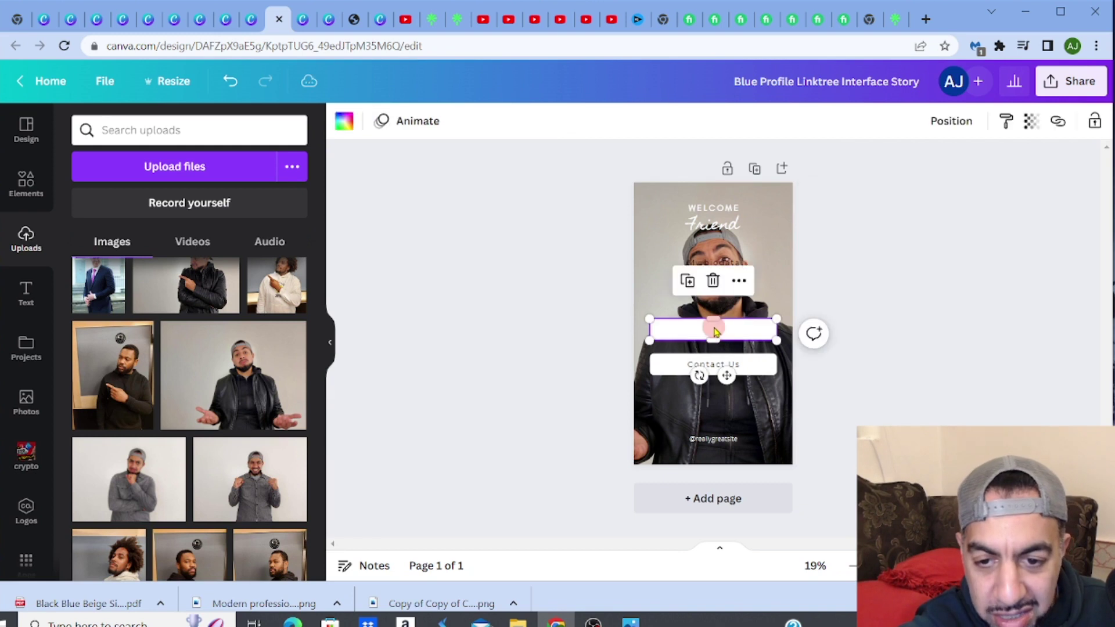
left_click_drag(715, 331, 725, 365)
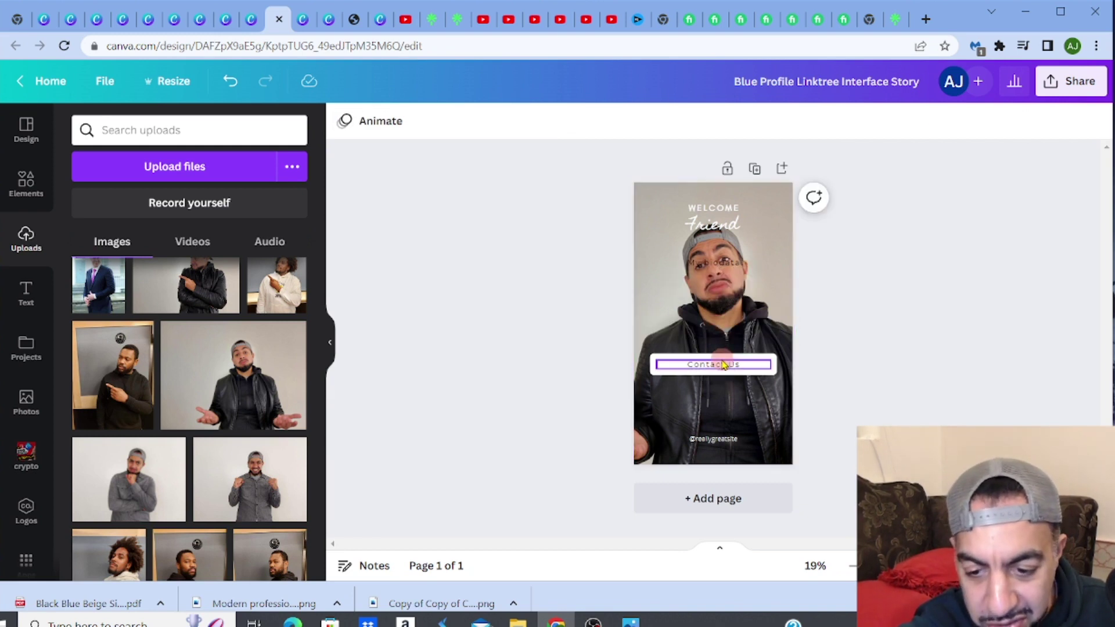
key("Delete")
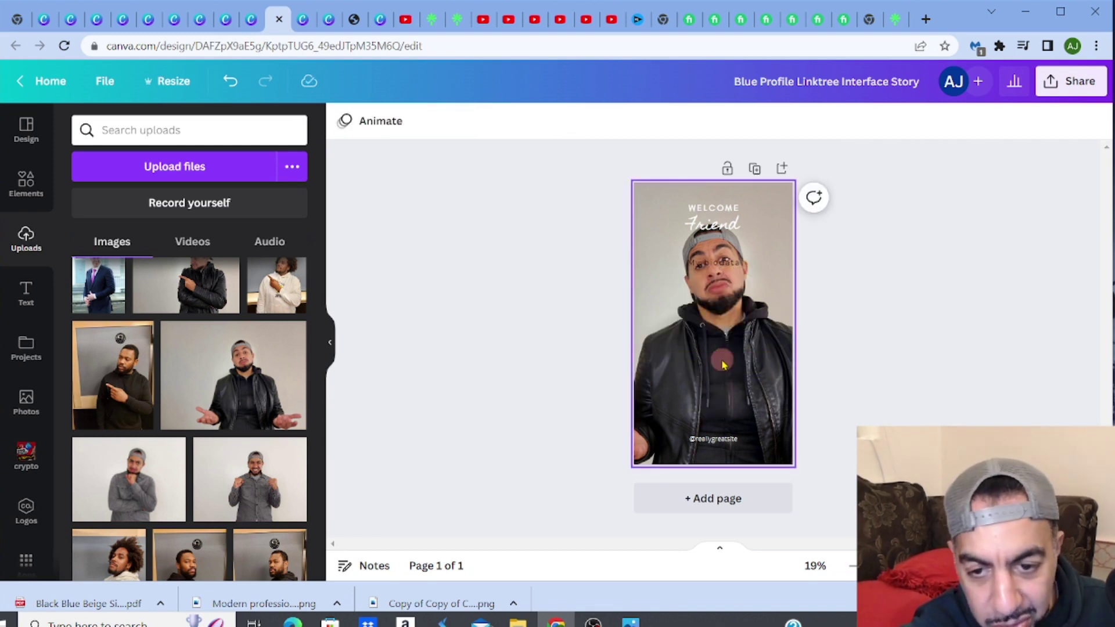
left_click(718, 442)
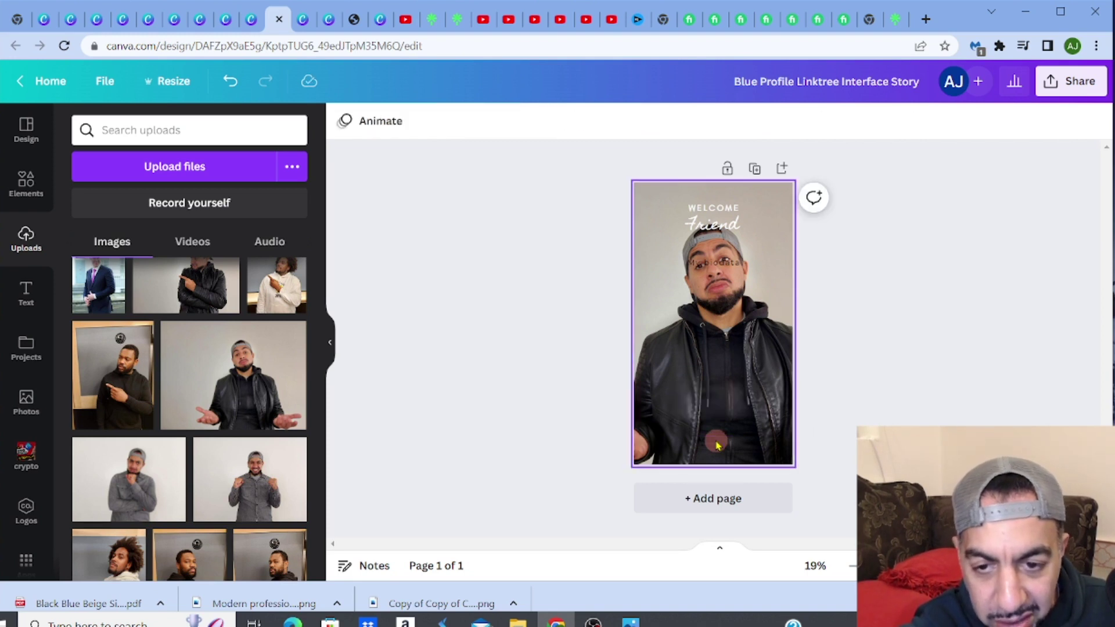
Delete the My biodata text and the WELCOME and Friend heading.
left_click(729, 266)
key("Delete")
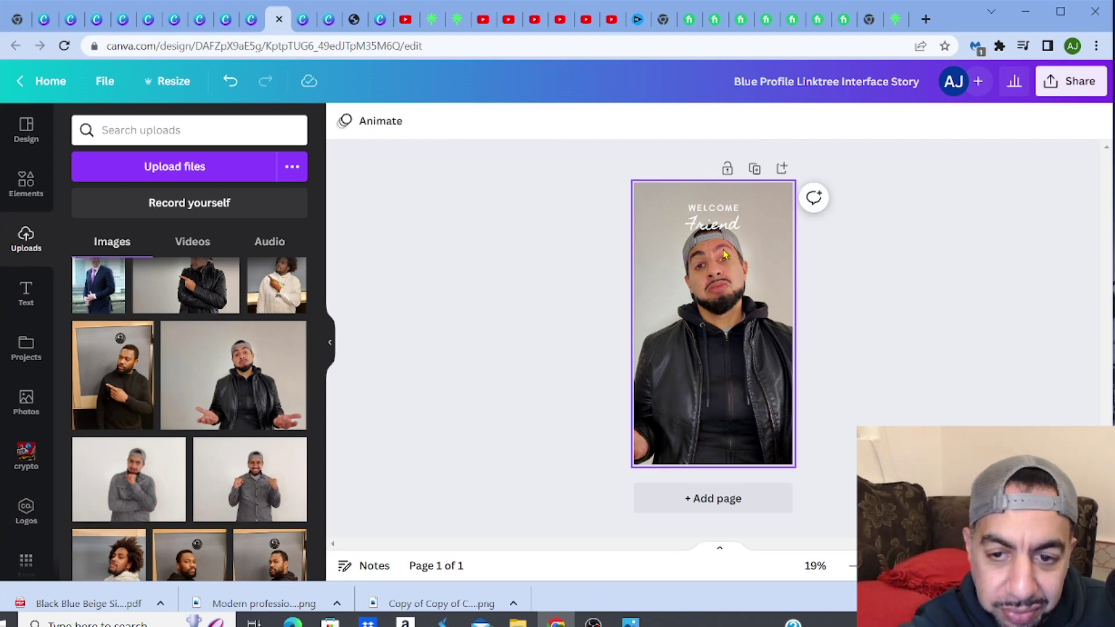
left_click(720, 232)
key("Delete")
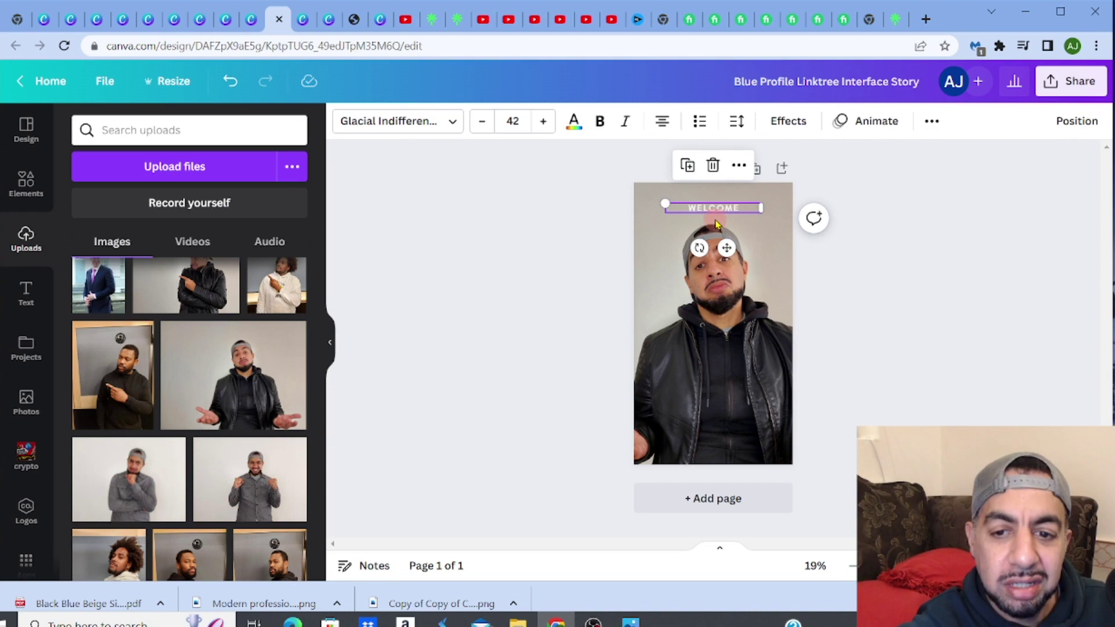
double_click(714, 210)
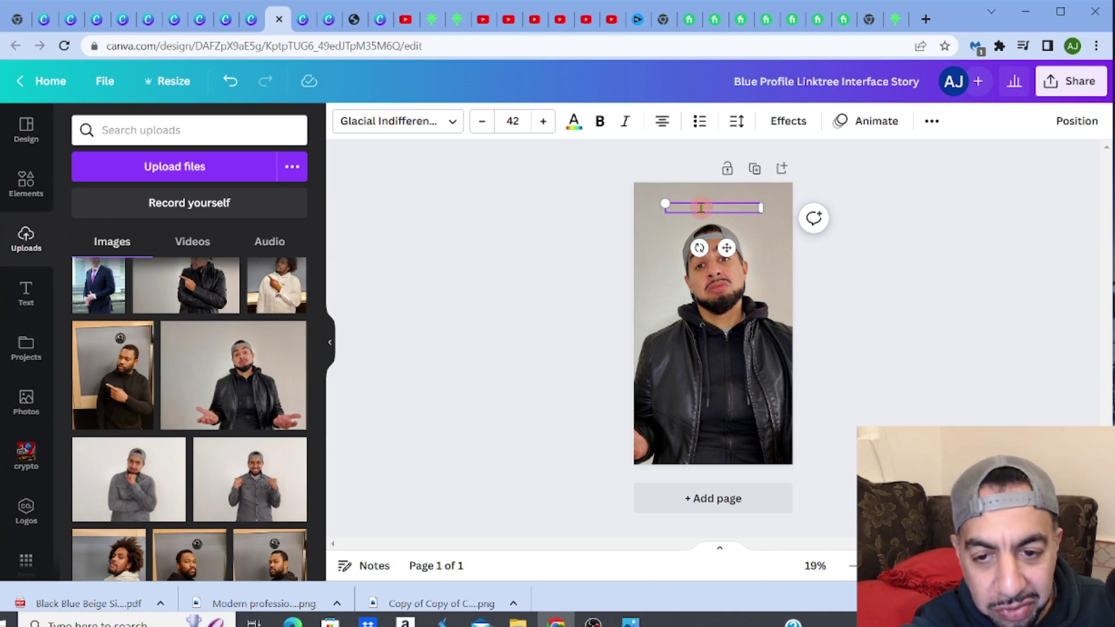
left_click(890, 317)
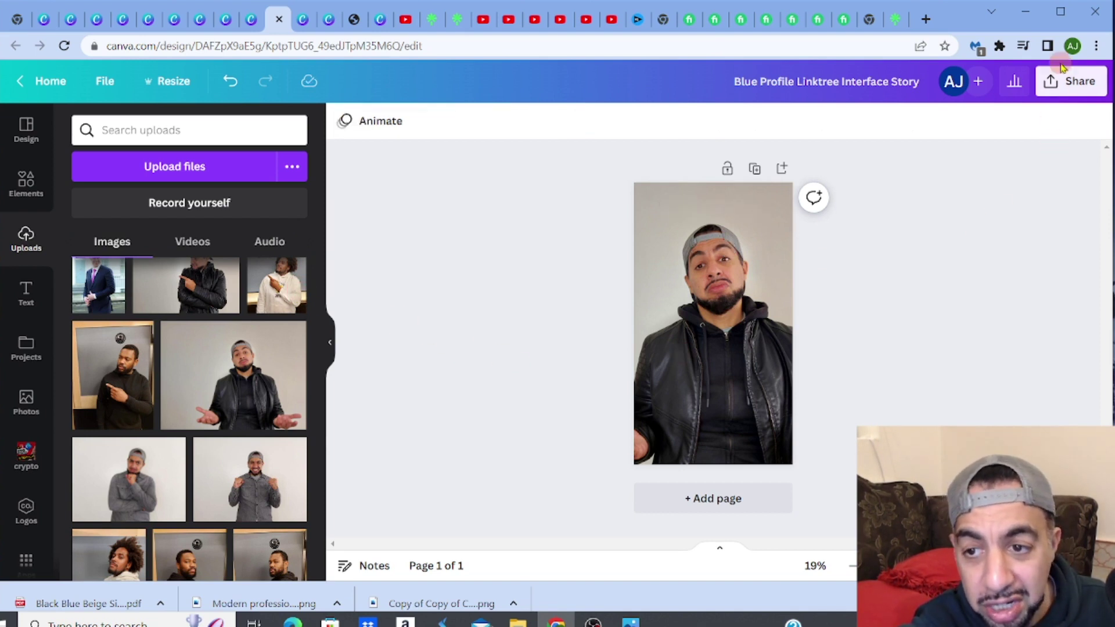
Download the design as a 1,080 × 1,920 px PNG and return to Linktree's Appearance page.
left_click(1060, 84)
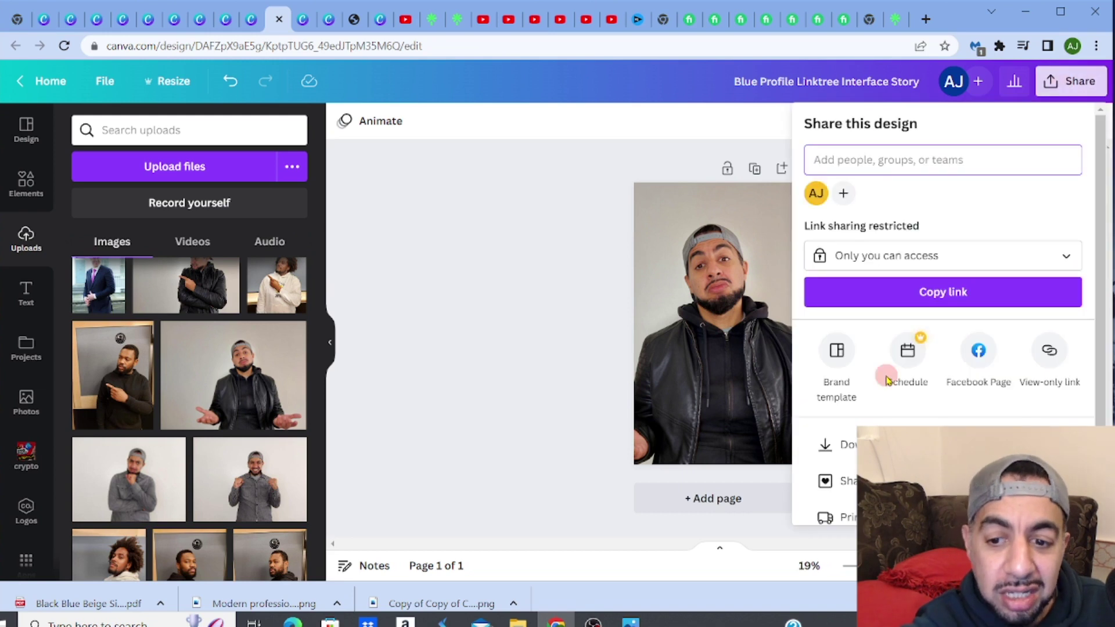
left_click(841, 445)
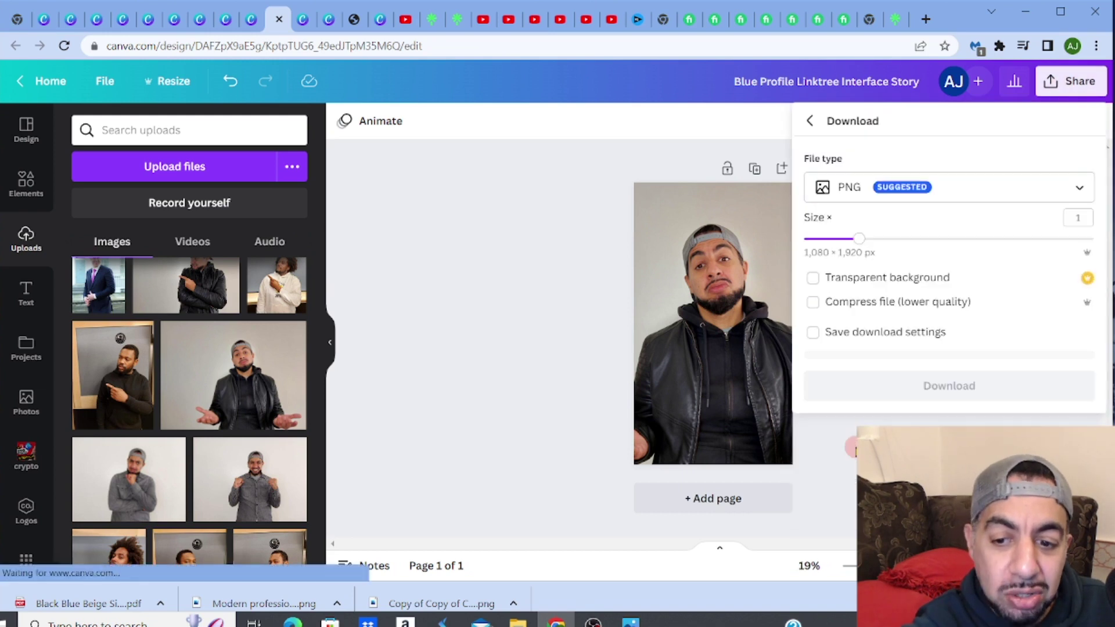
left_click(882, 385)
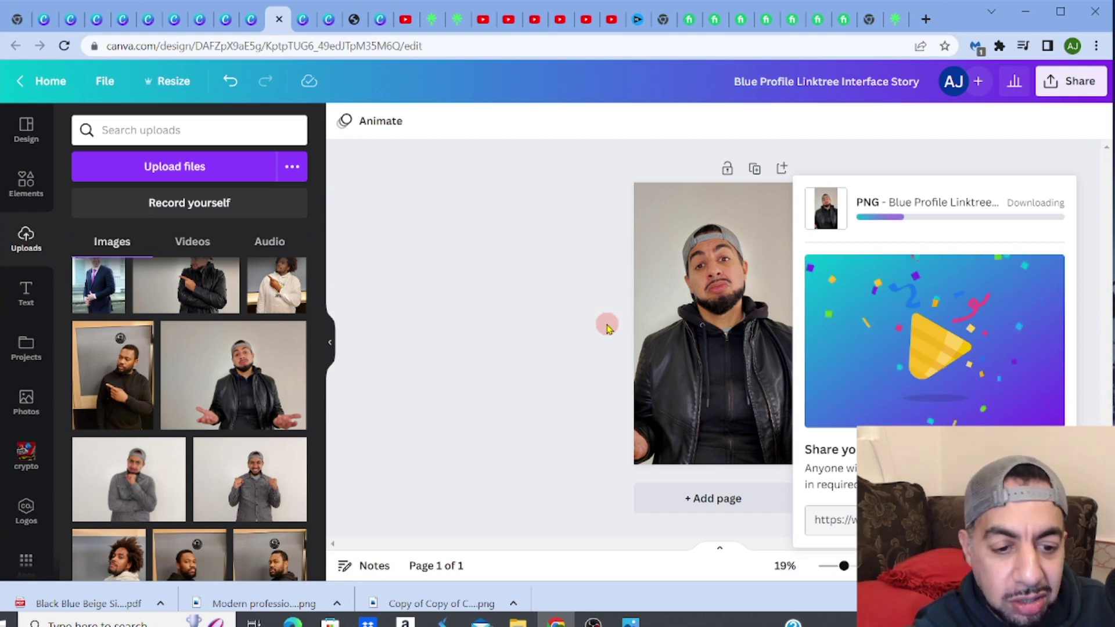
left_click(895, 22)
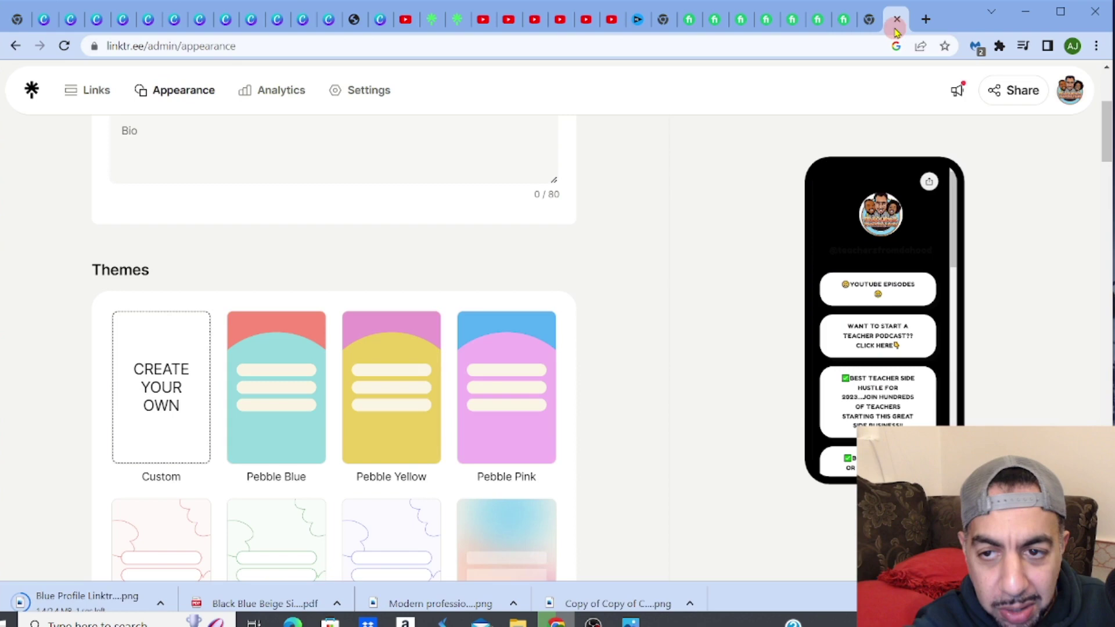
Upload the Blue Profile Linktree Interface Story PNG as the Linktree profile's background image.
scroll(174, 372, "down", 10)
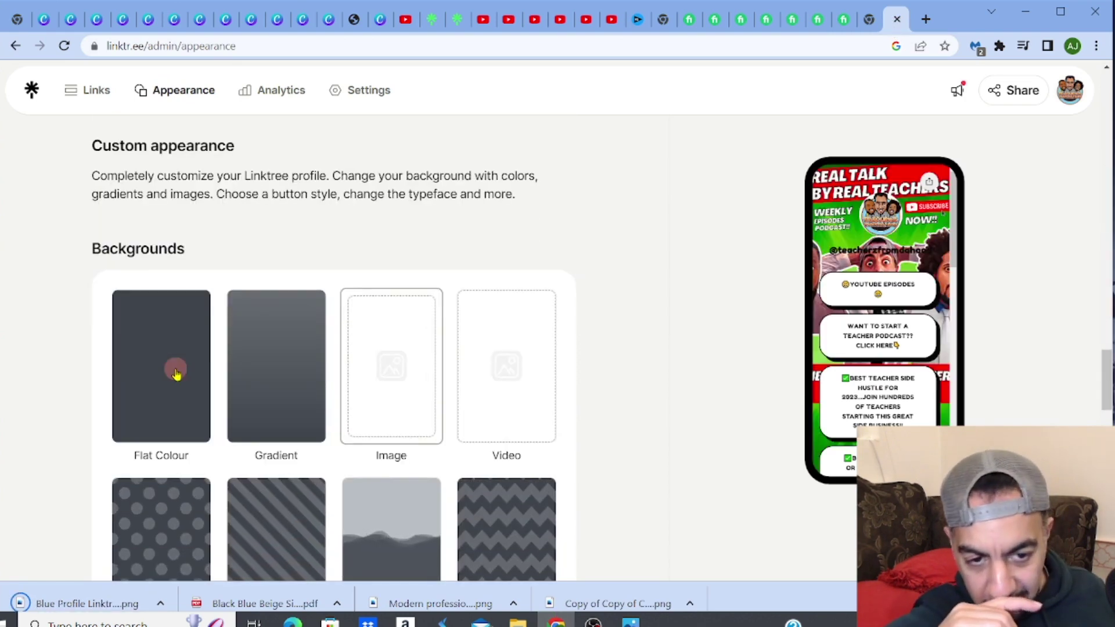
left_click(413, 381)
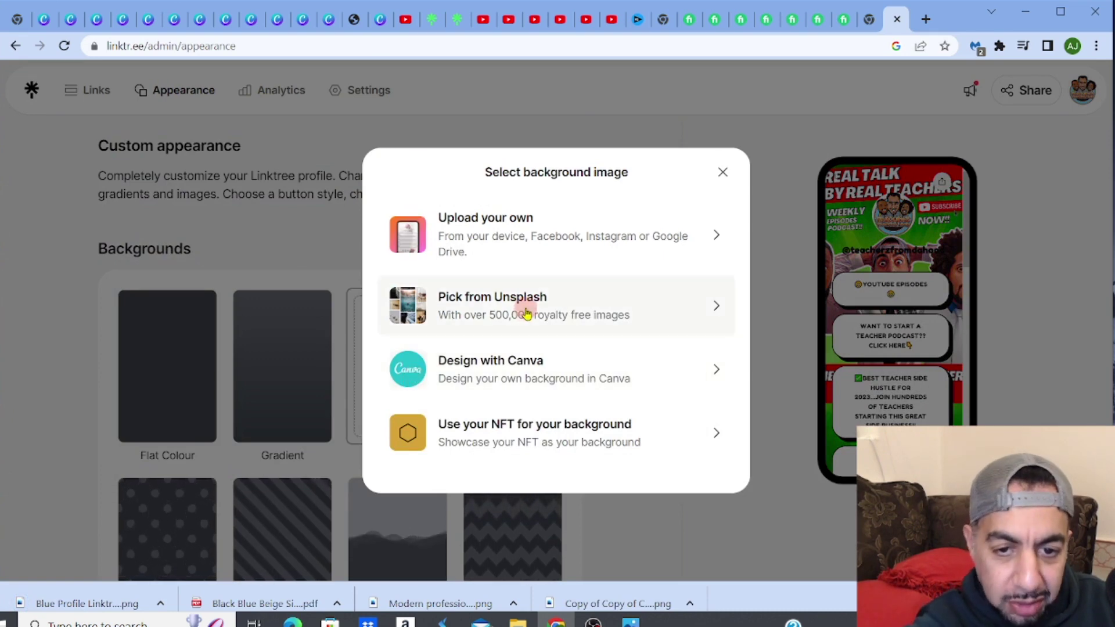
left_click(505, 243)
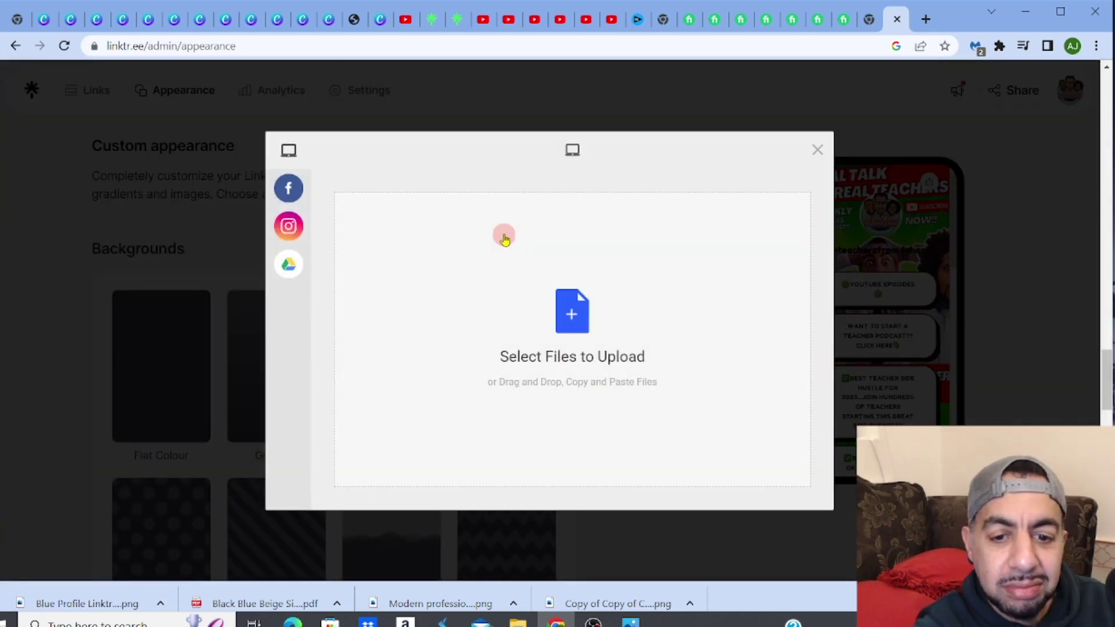
left_click(576, 299)
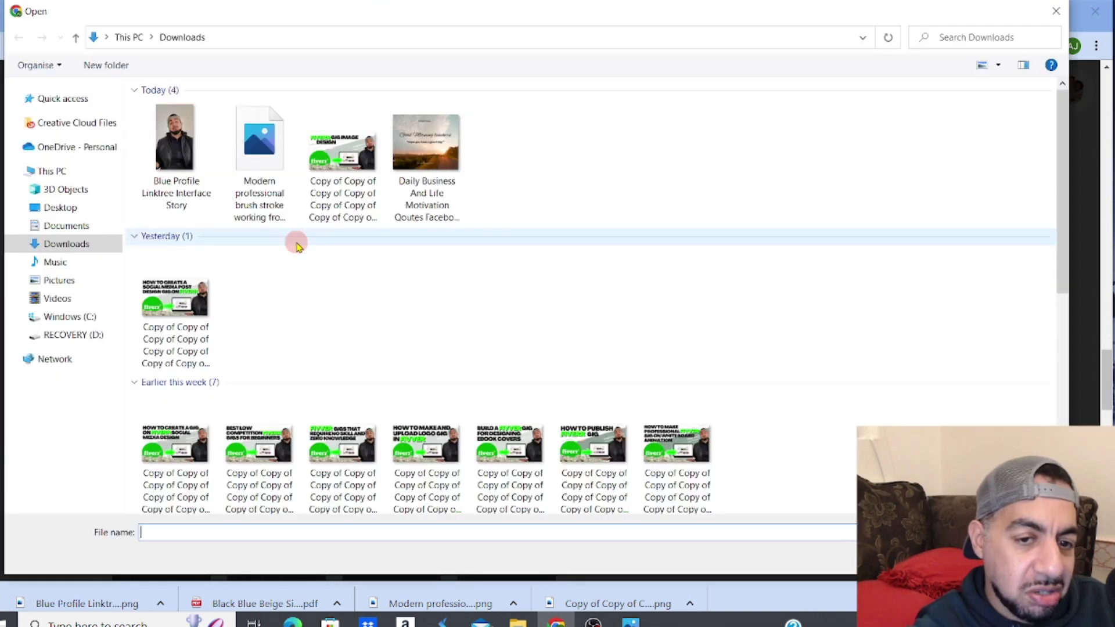
left_click(177, 153)
left_click(827, 549)
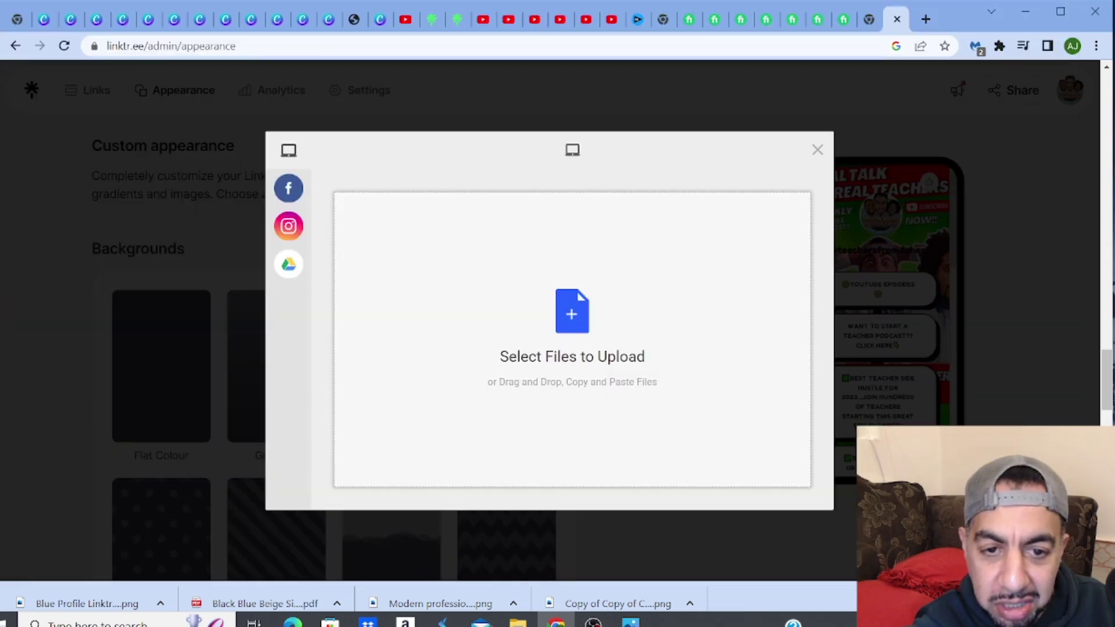
left_click(773, 493)
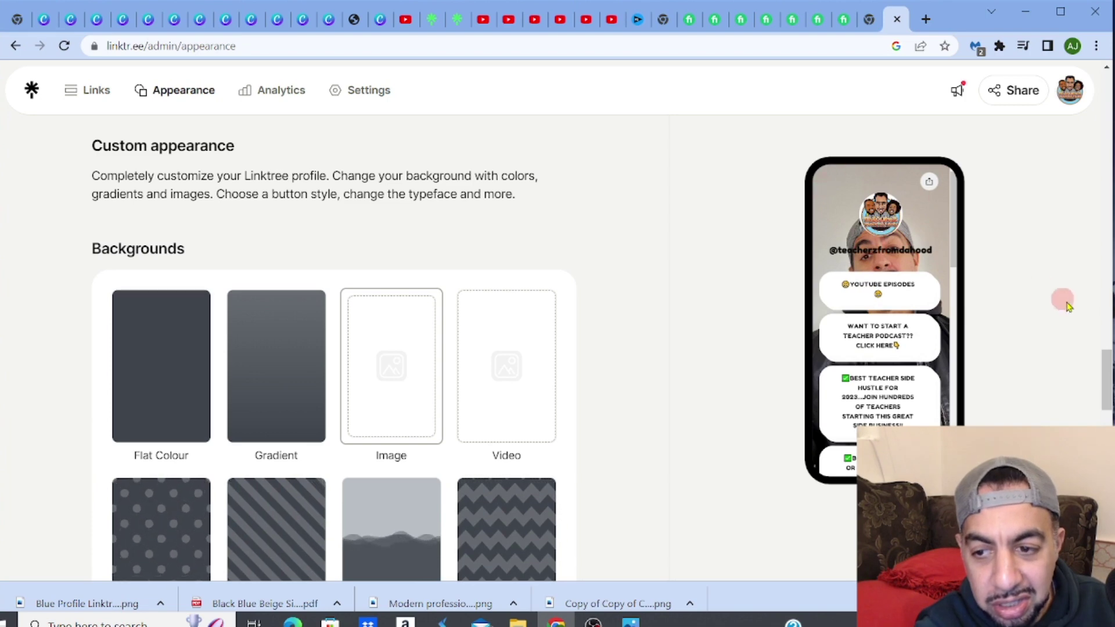
left_click_drag(1099, 359, 1051, 79)
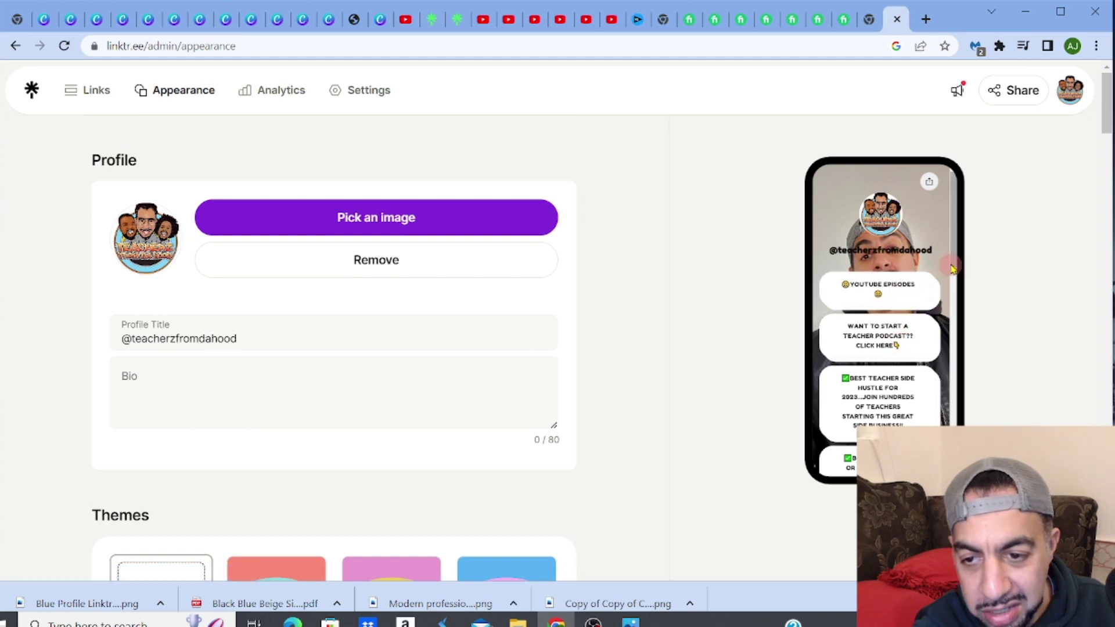
mouse_move(952, 271)
left_mouse_down()
mouse_move(954, 343)
mouse_move(944, 256)
left_mouse_up()
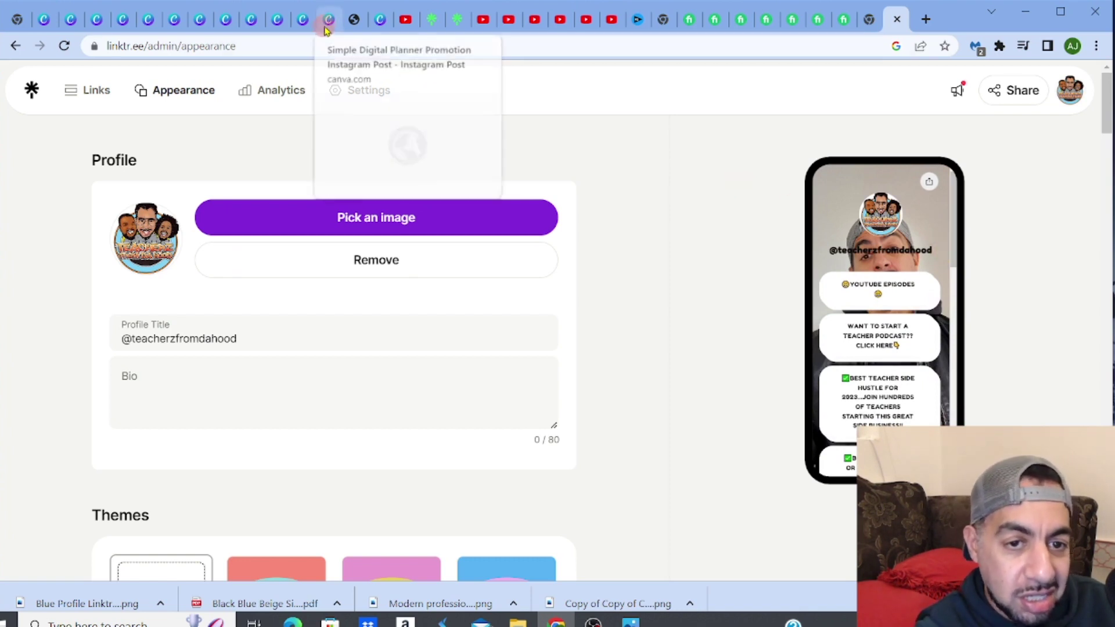
Return to Canva's template page and close the Blue Profile Linktree preview to list the 1,745 templates.
left_click(277, 24)
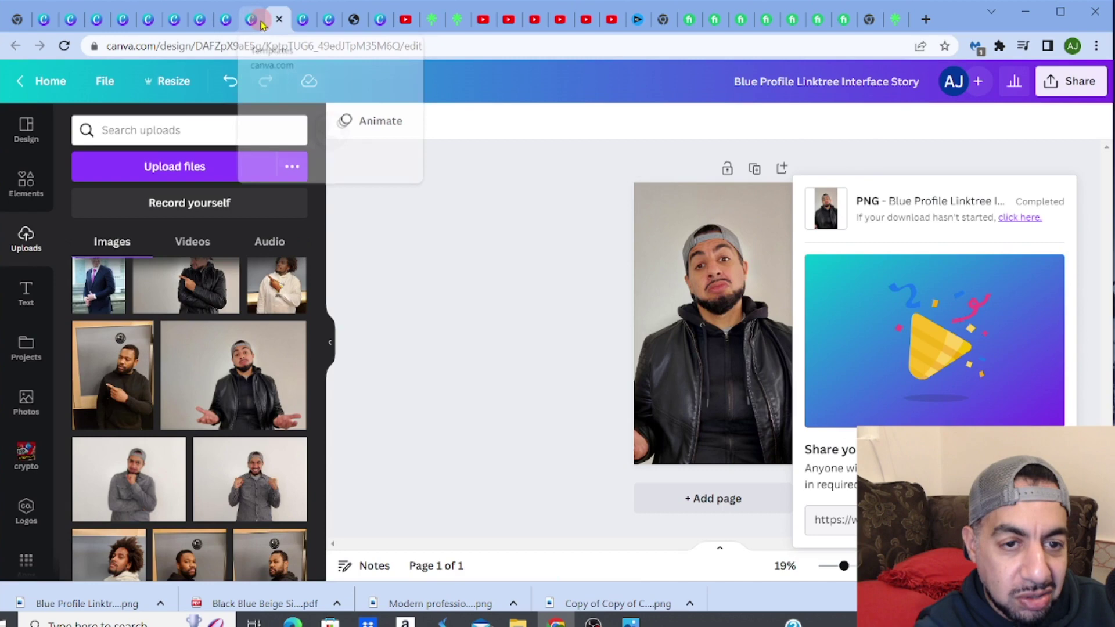
left_click(252, 20)
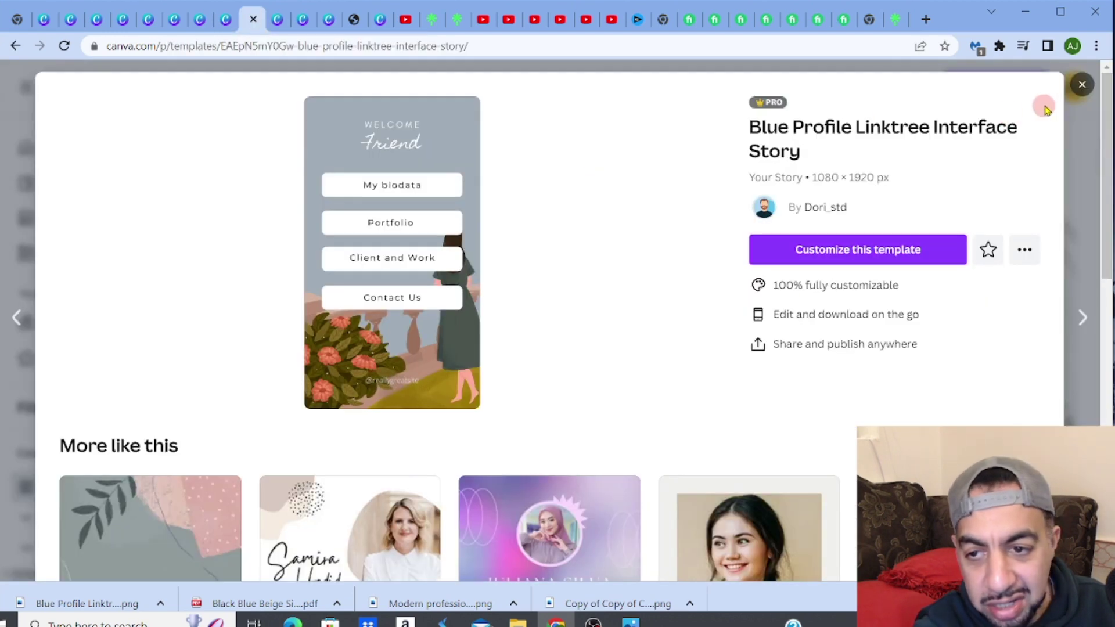
left_click(1081, 87)
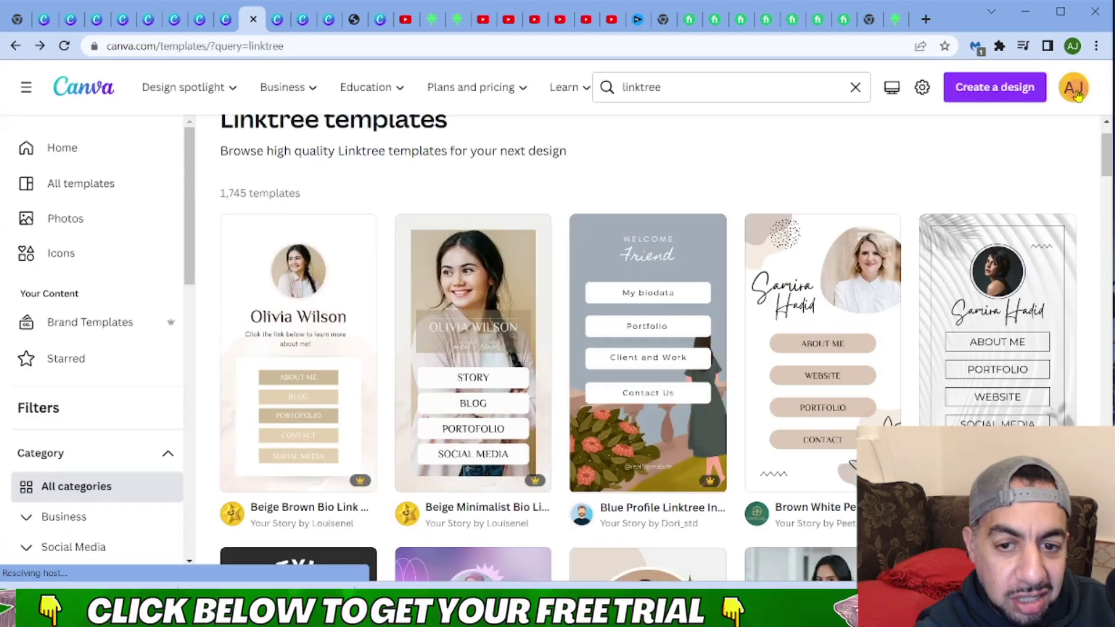
left_click(826, 152)
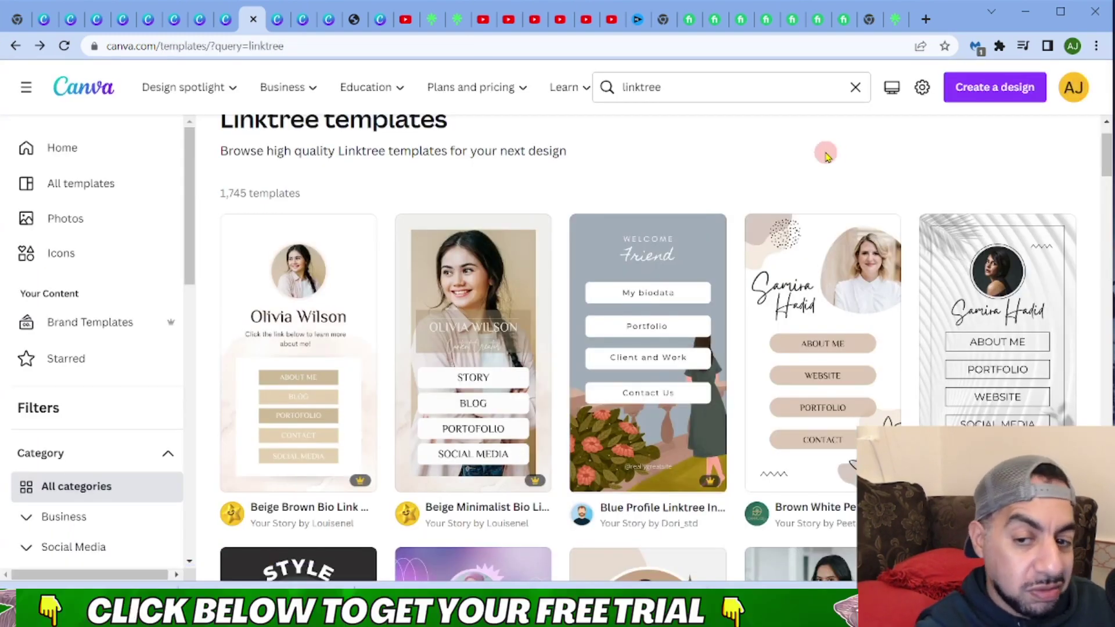